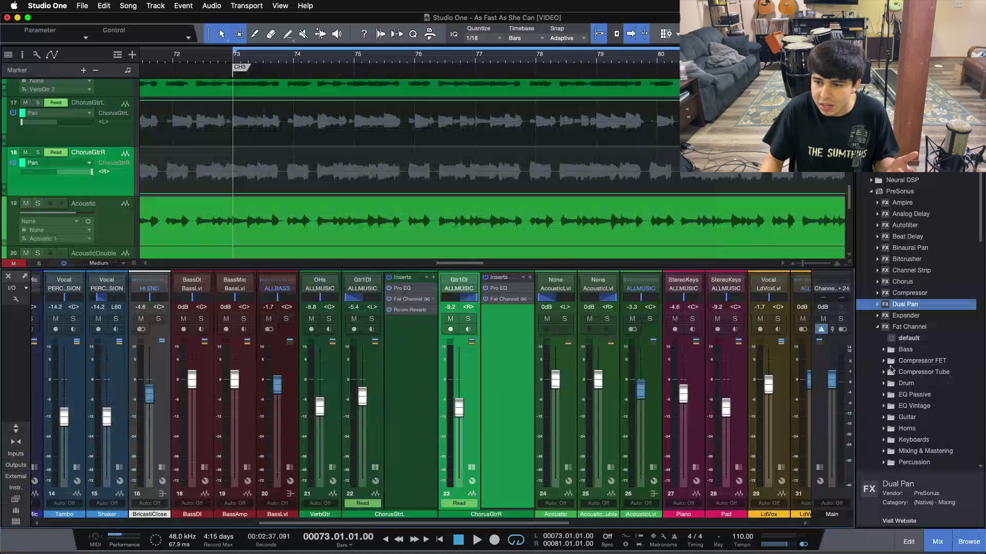
- Look through the PreSonus effects in the browser, down to the Pedalboard and Splitter entries
scroll(904, 369, down, 6)
scroll(905, 370, down, 10)
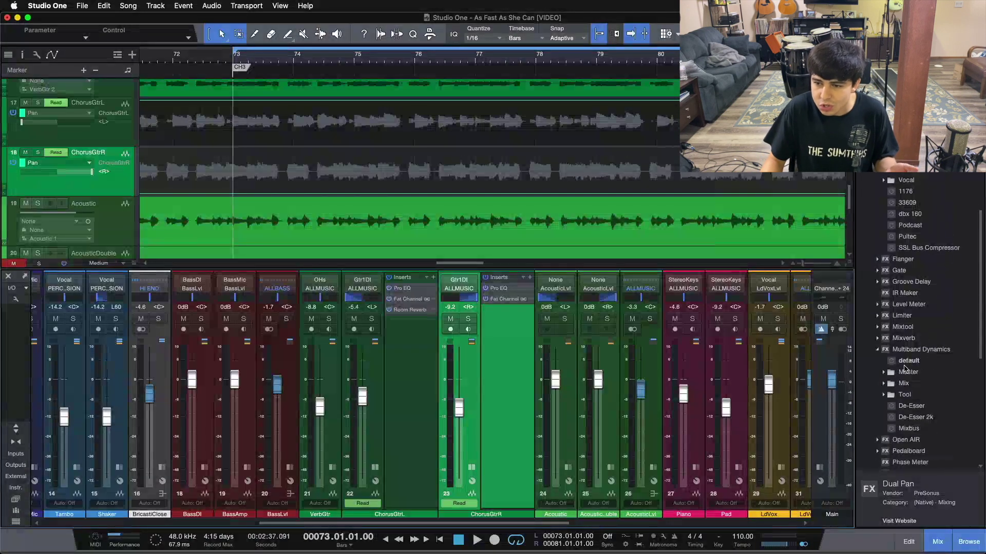
scroll(904, 369, down, 2)
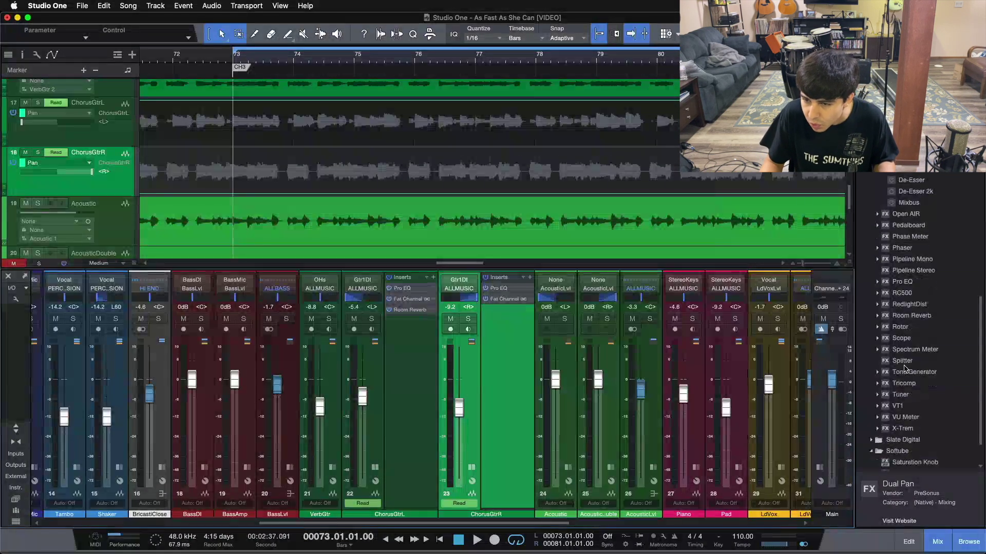
scroll(905, 369, up, 2)
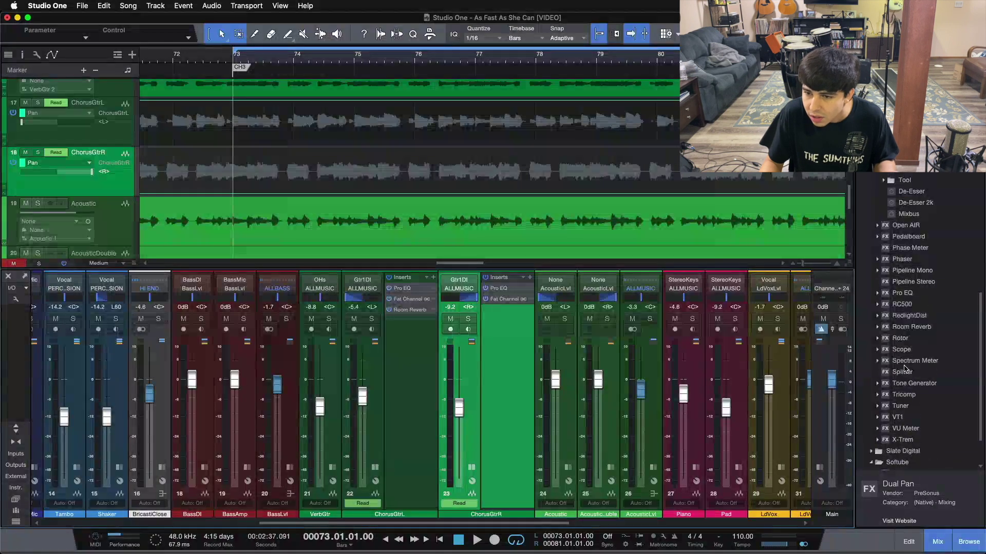
scroll(905, 368, up, 4)
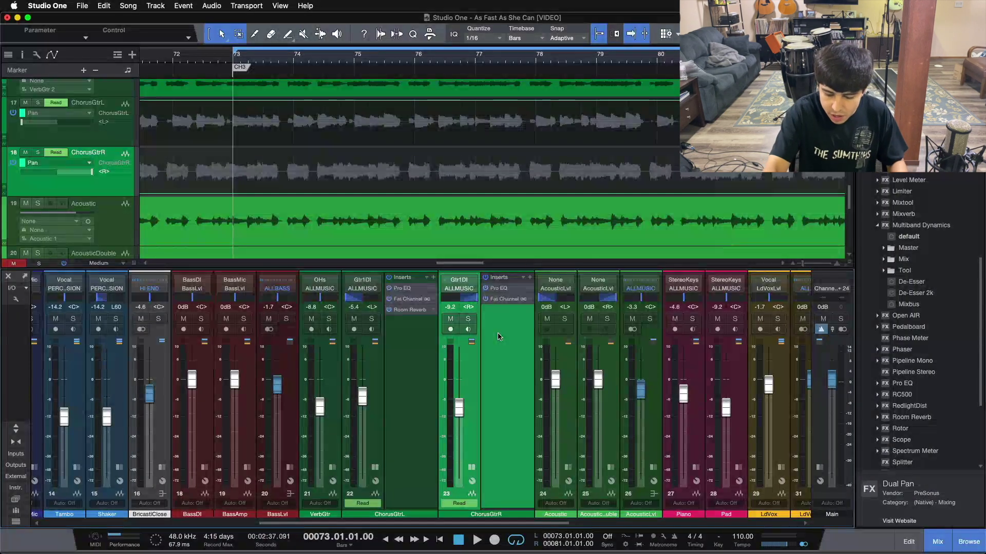
- Play the chorus from bar 73, solo the ChorusGtrL and ChorusGtrR channels during playback, and stop
key(space)
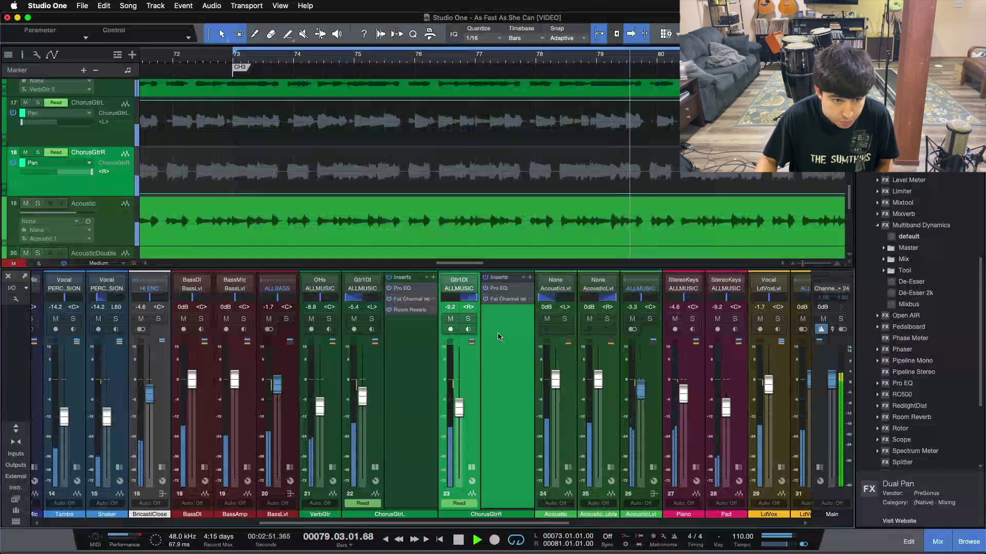
click(370, 319)
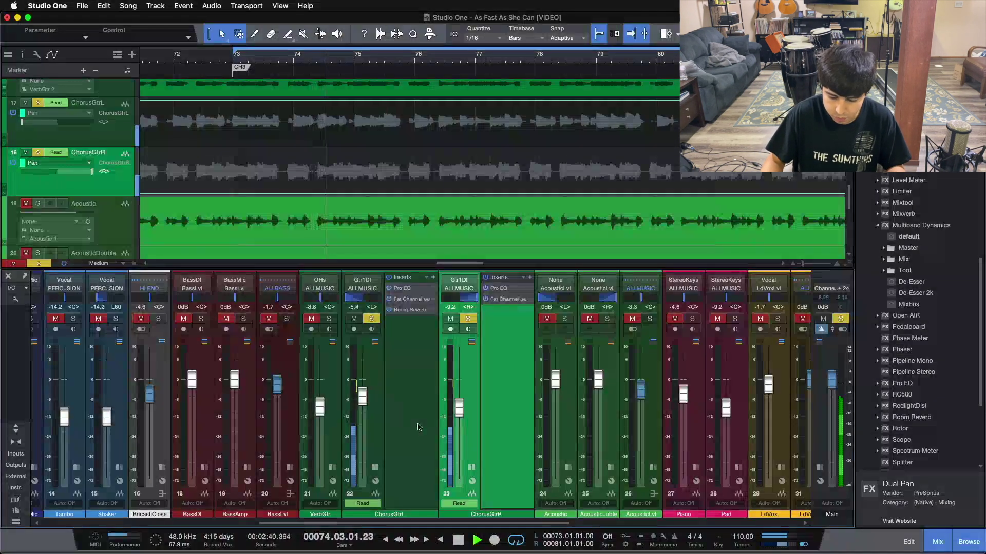
key(space)
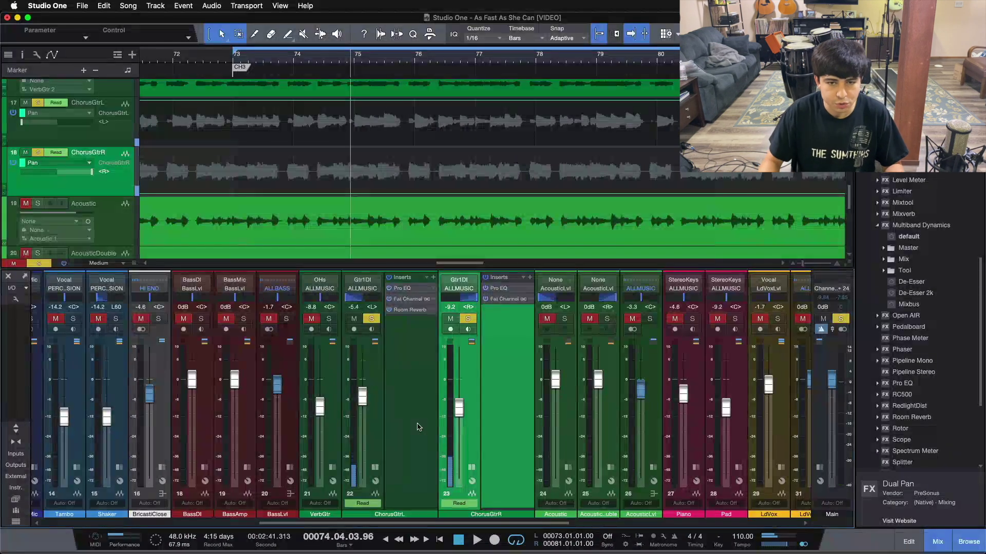
- Bypass all inserts on ChorusGtrL and ChorusGtrR and leave only ChorusGtrR soloed
click(385, 365)
shift+click(452, 307)
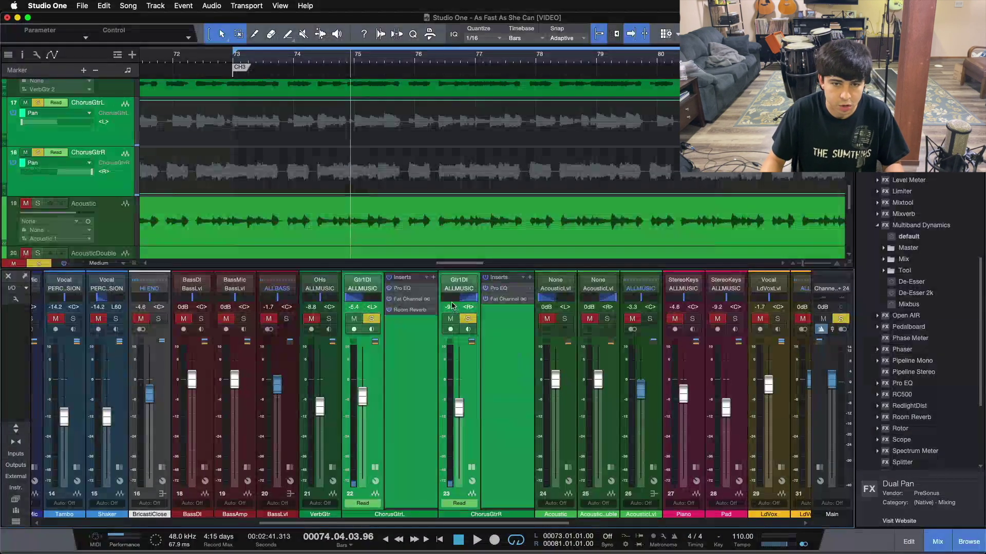
click(426, 278)
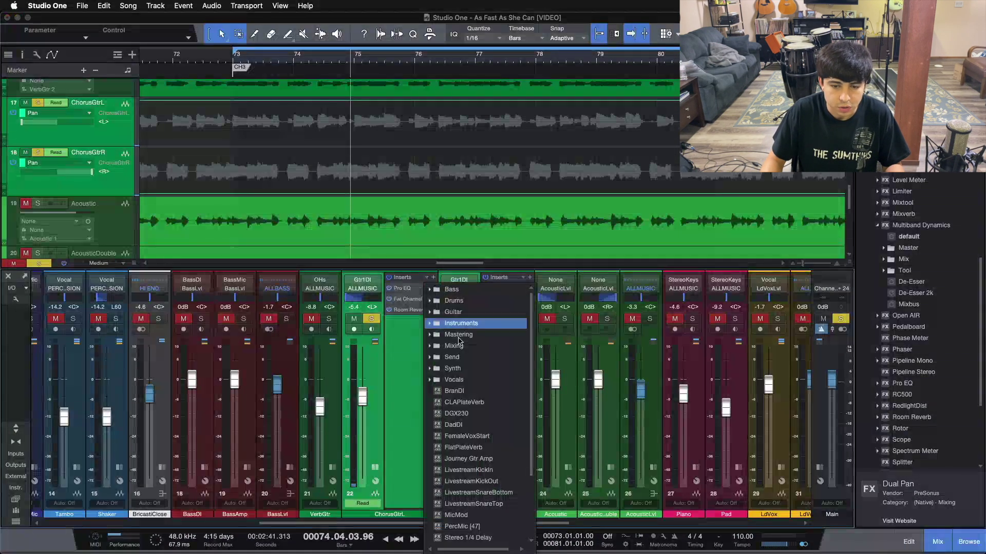
click(467, 528)
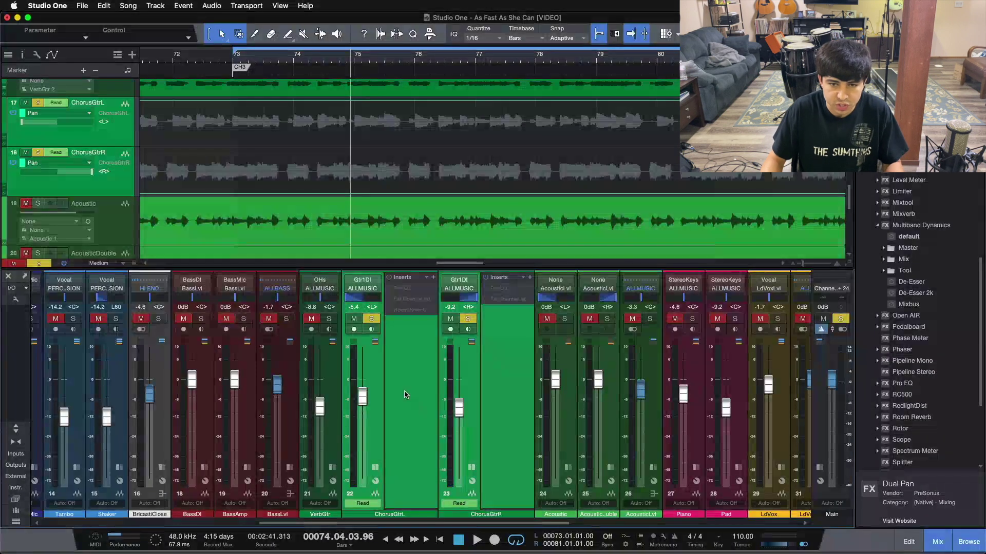
click(467, 319)
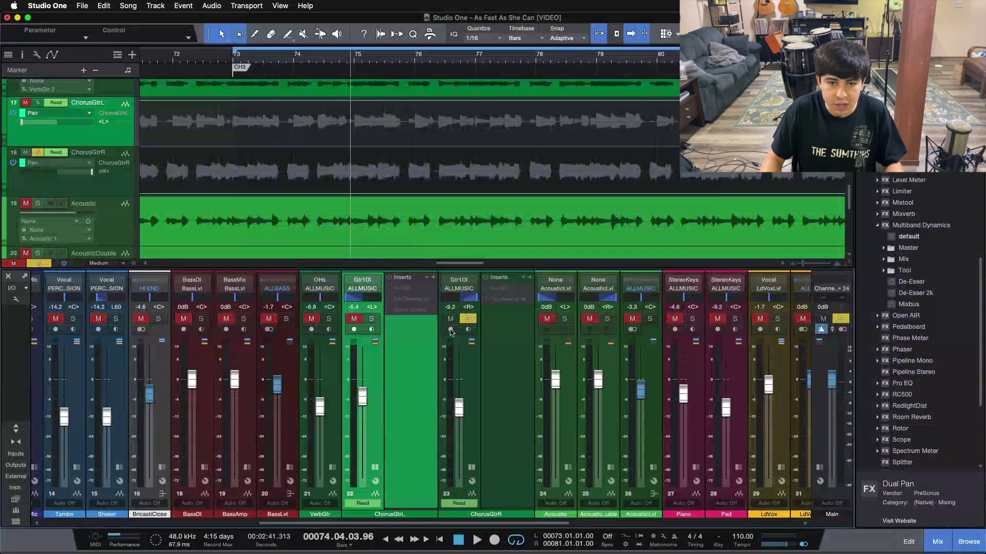
click(471, 319)
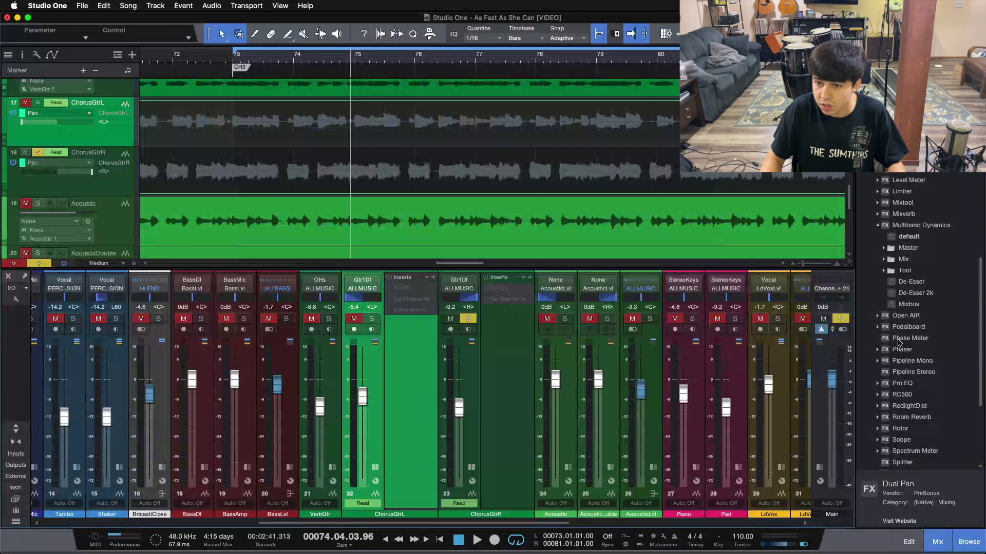
- Insert Pedalboard on ChorusGtrR with an Equalizer pedal in slot 1 and a Compressor pedal in slot 2
drag(906, 327, 497, 322)
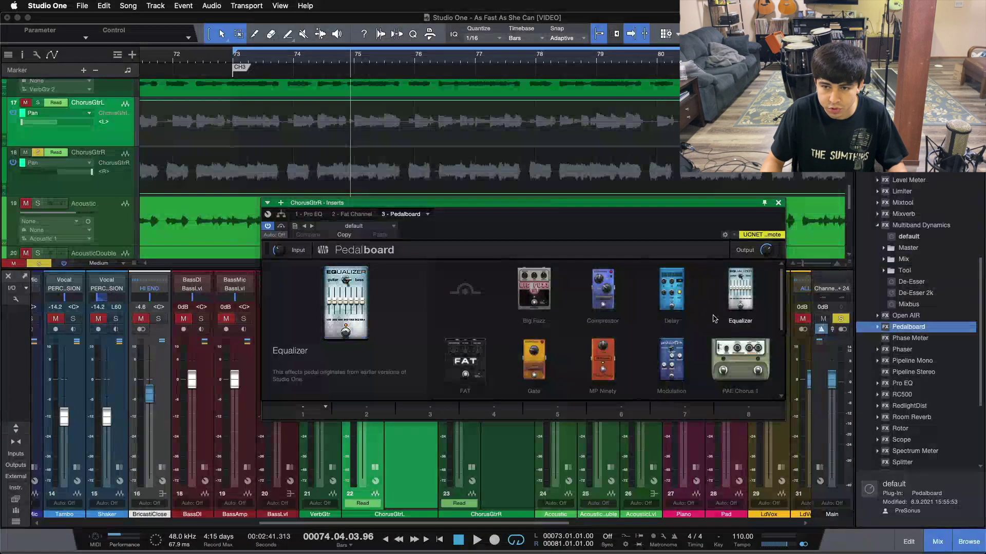
drag(718, 311, 367, 412)
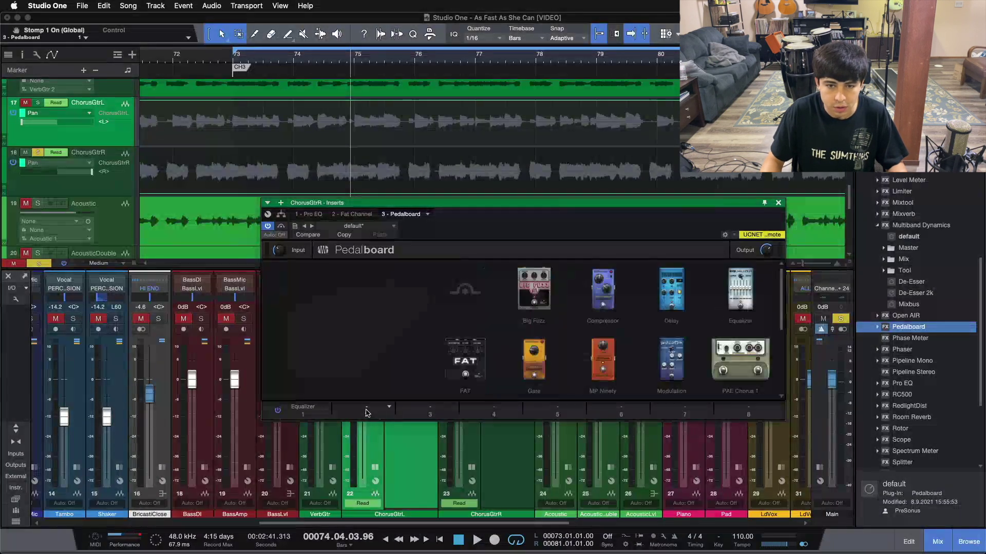
double_click(606, 306)
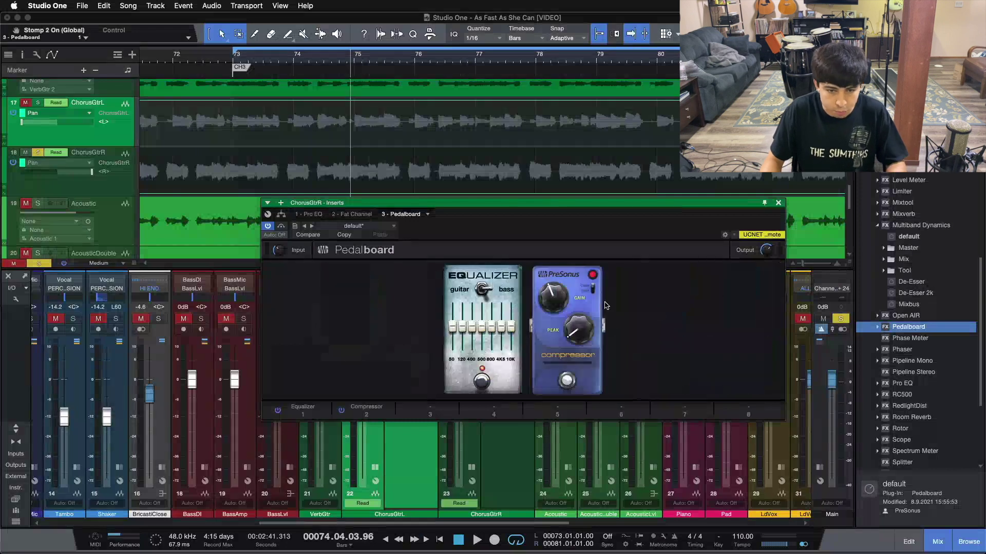
- Browse the complete selection of pedals available for slot 3 and return to the pedal chain without adding one
click(419, 412)
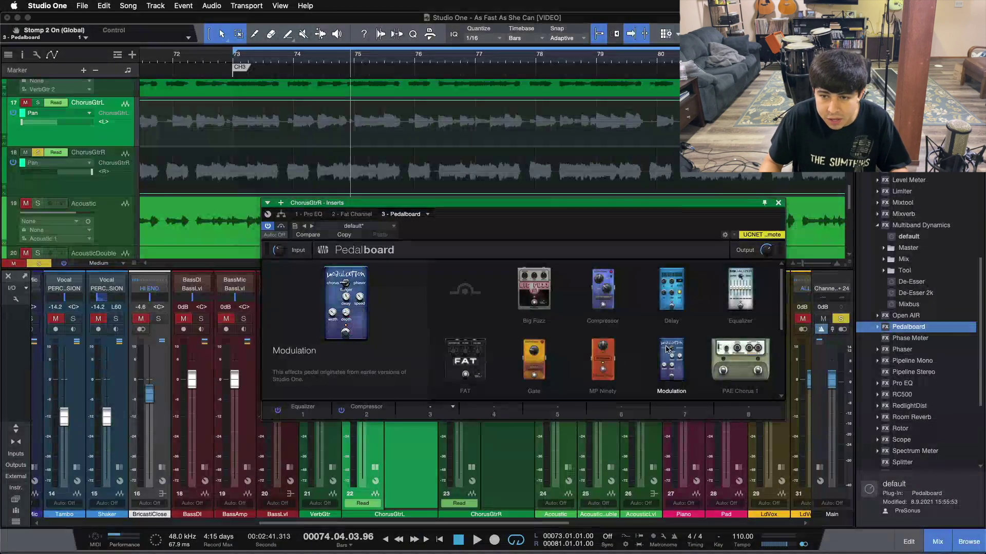
scroll(666, 349, down, 5)
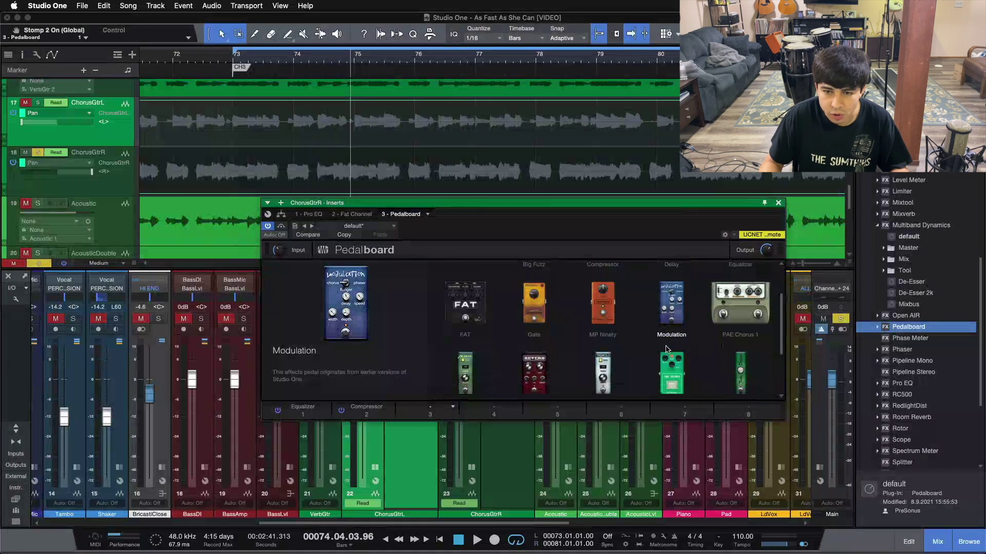
scroll(666, 349, down, 1)
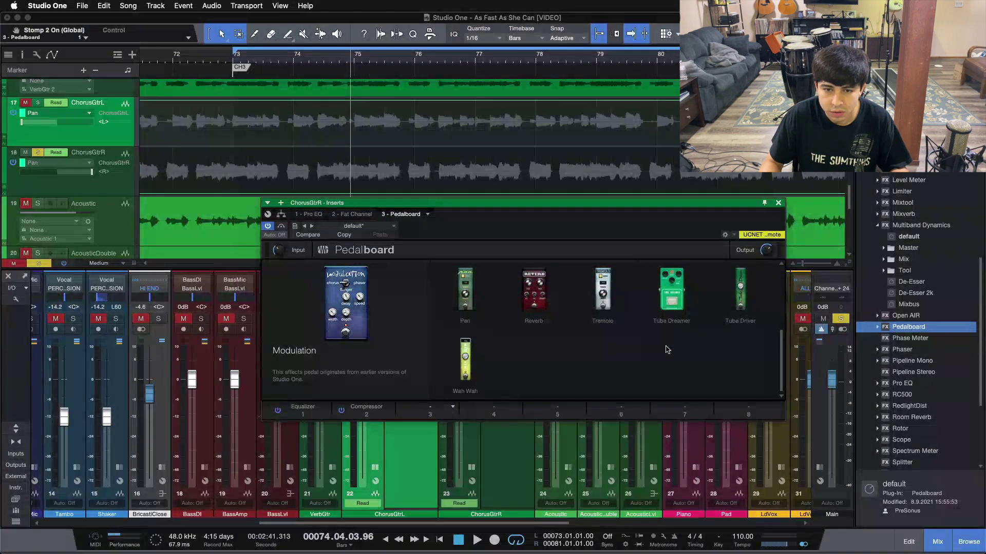
scroll(667, 349, up, 4)
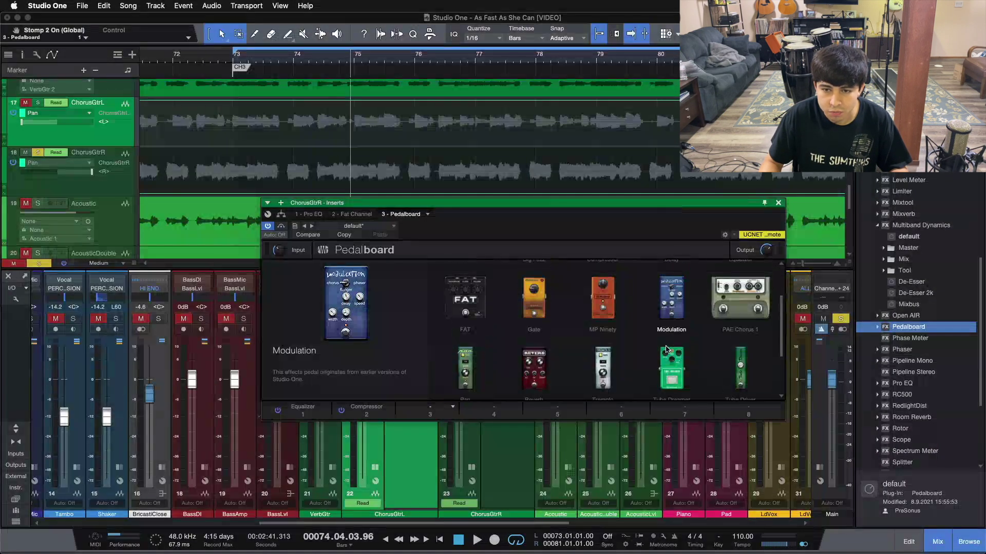
scroll(666, 349, up, 4)
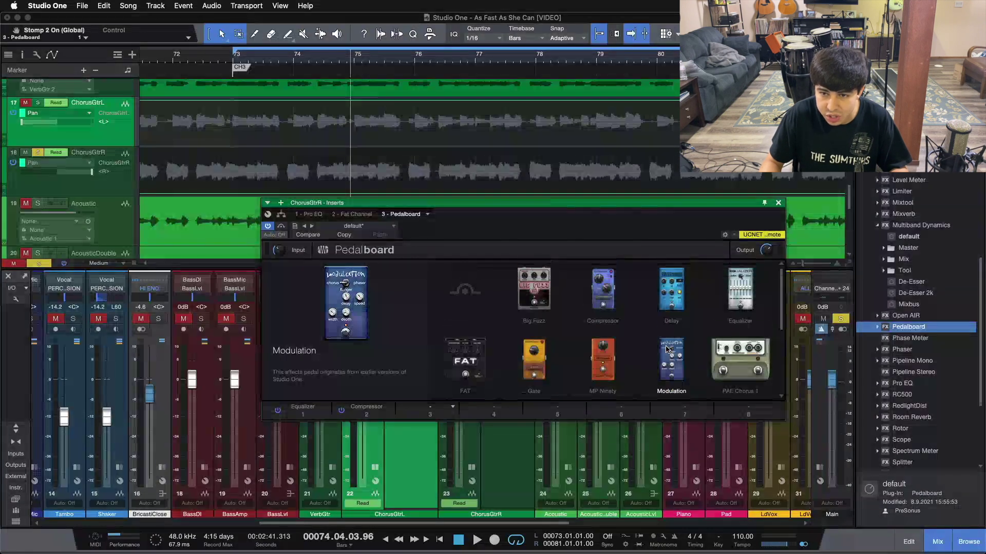
scroll(666, 350, down, 8)
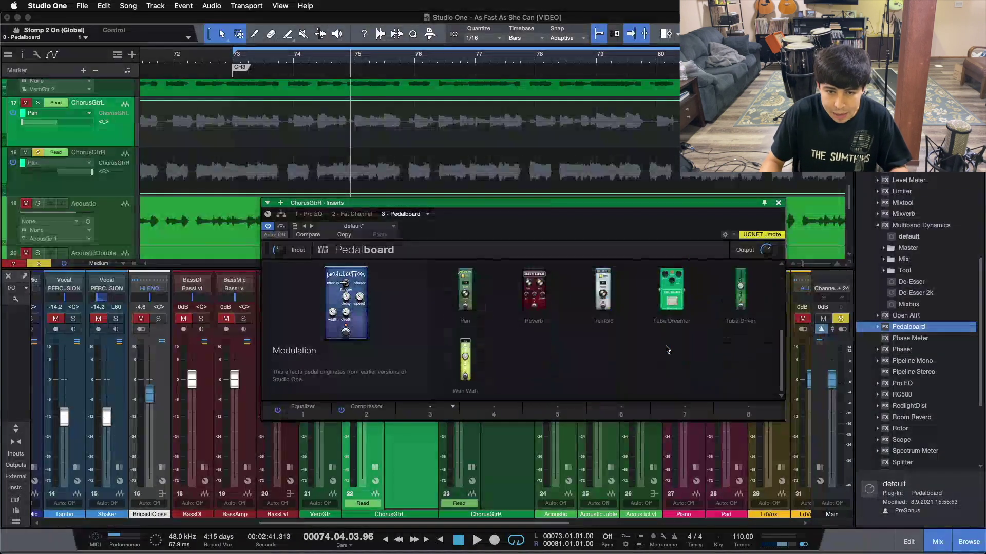
click(302, 414)
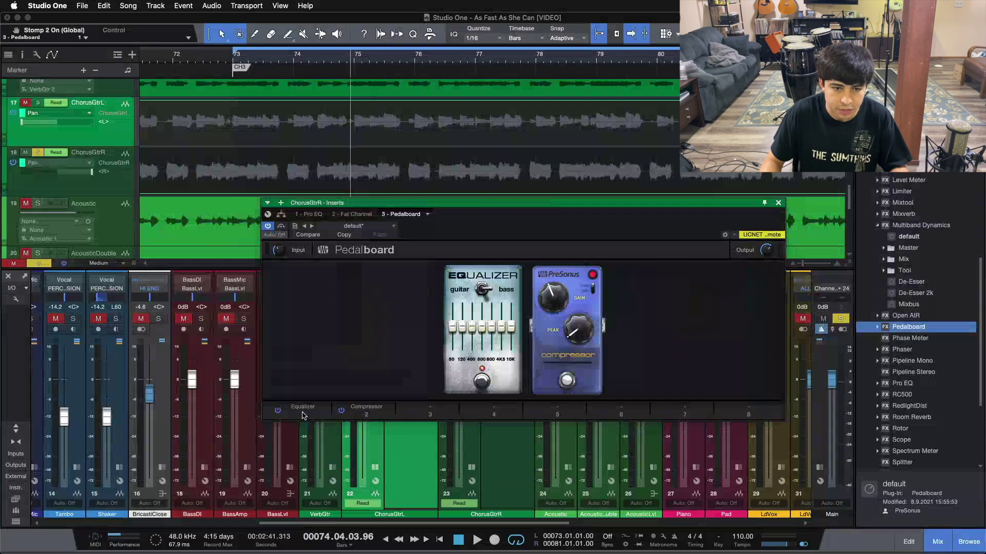
- Switch the Equalizer pedal's range to guitar and move the plug-in window clear of the tracks
drag(411, 203, 516, 241)
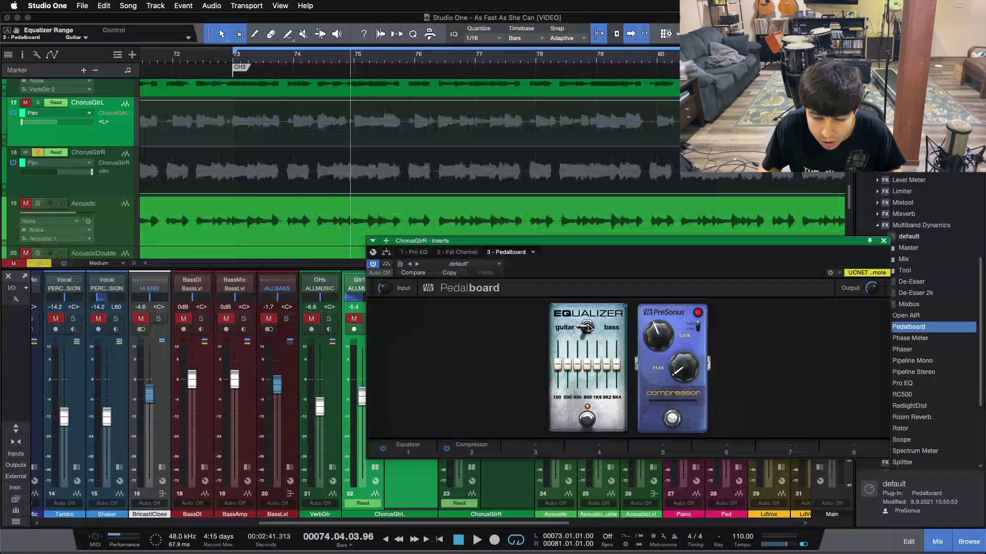
click(587, 328)
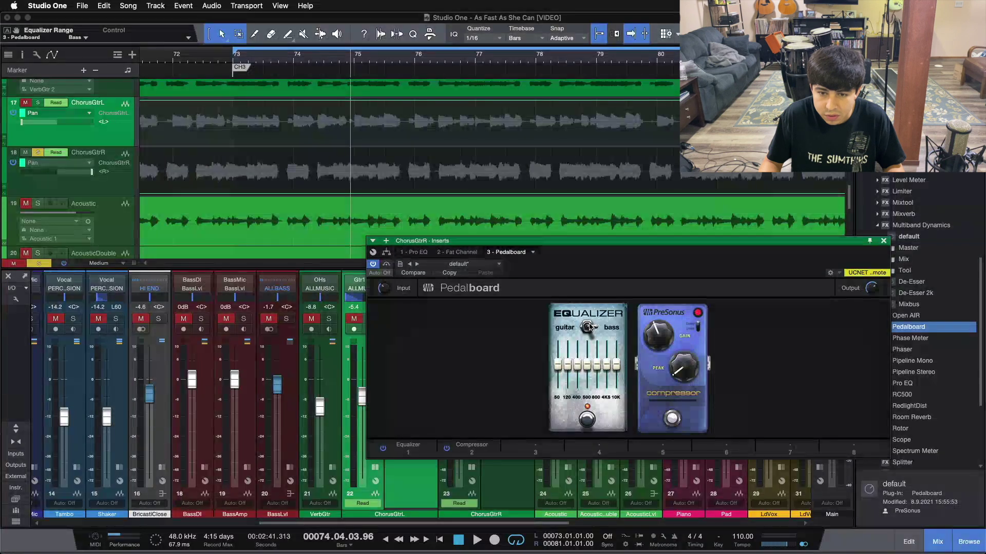
drag(590, 269, 647, 254)
- Play ChorusGtrR from bar 73 and lower the Equalizer pedal's 100 Hz band to -5.70 dB
key(KP_1)
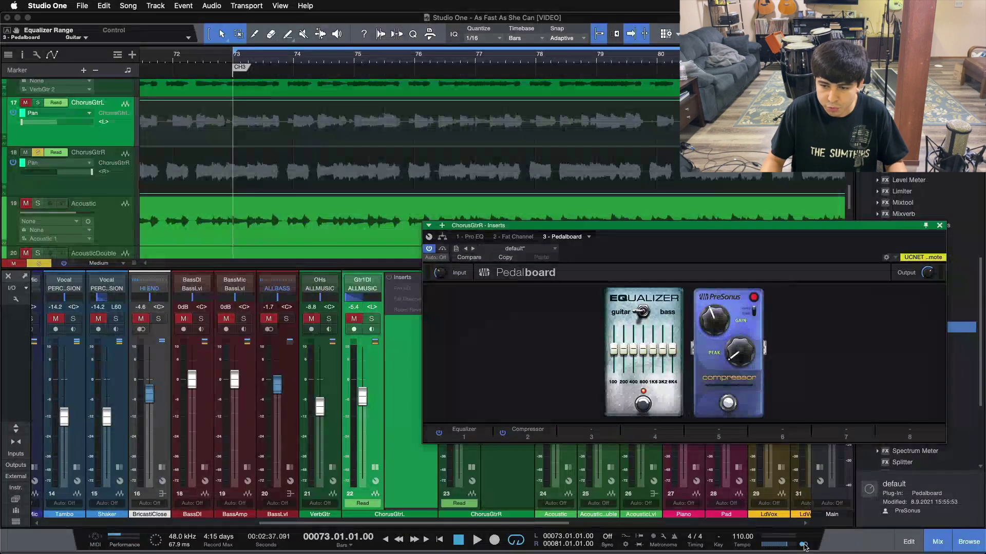
drag(672, 252, 477, 255)
key(space)
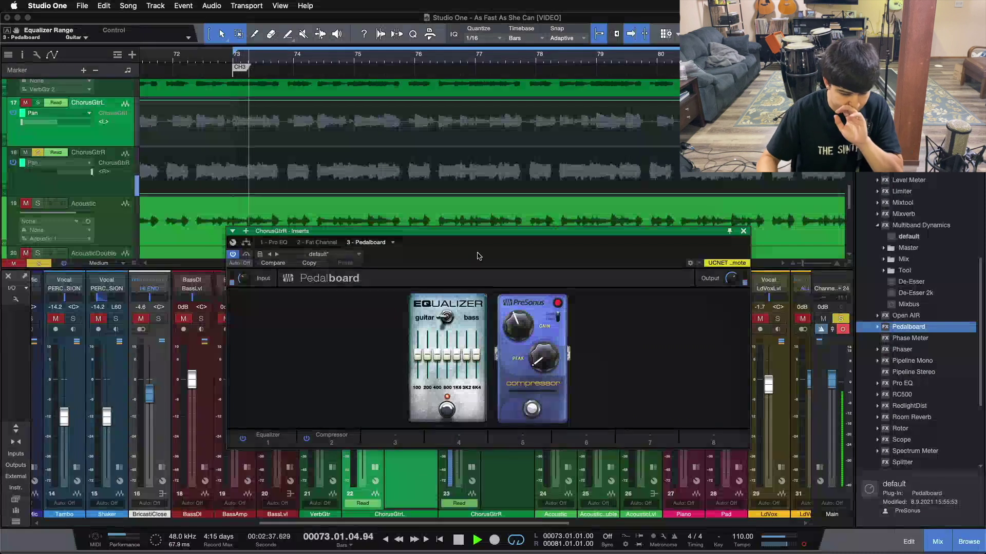
mouse_move(418, 354)
scroll(418, 354, down, 6)
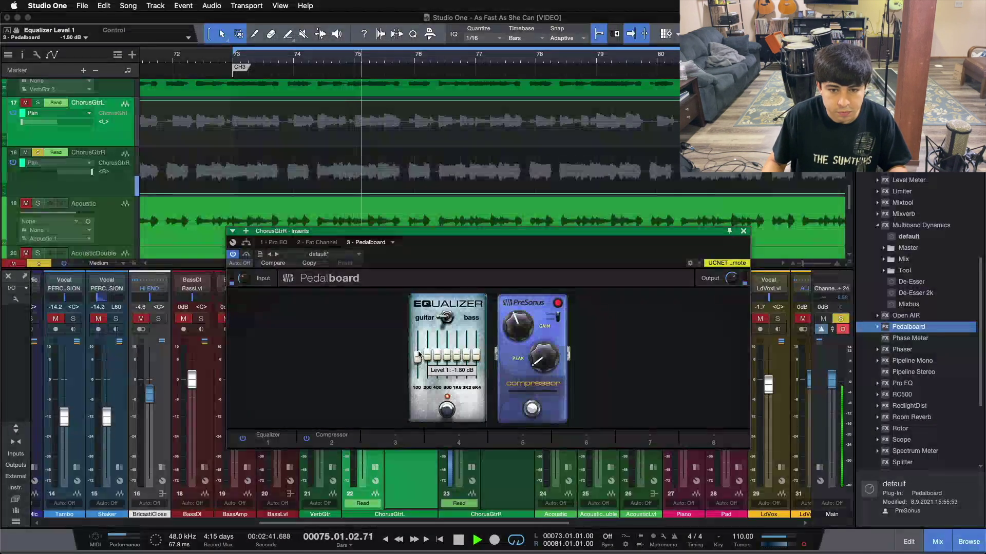
scroll(419, 354, down, 4)
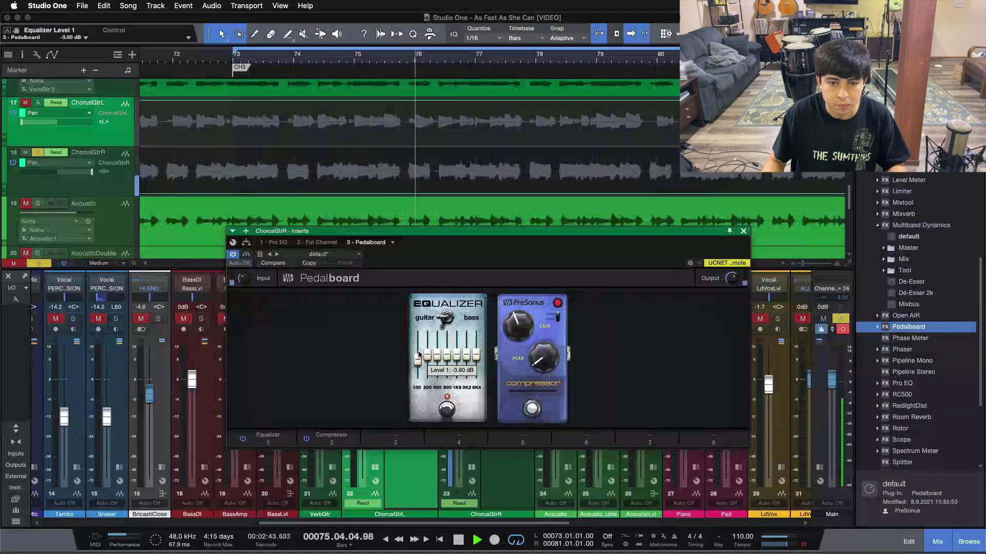
scroll(419, 354, down, 3)
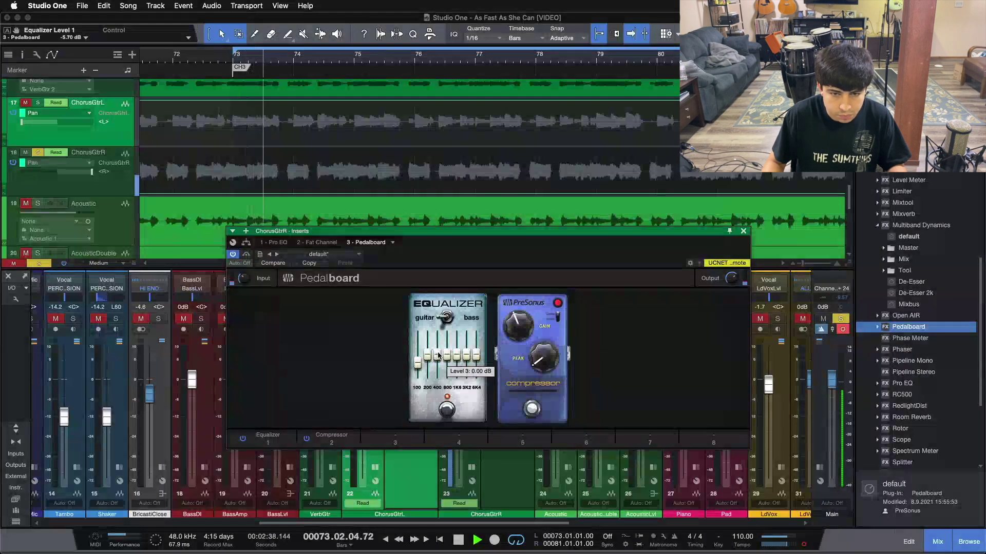
- Lower the Equalizer pedal's 200 Hz band to -1.50 dB and its 400 Hz band to -0.90 dB during playback
scroll(438, 354, down, 2)
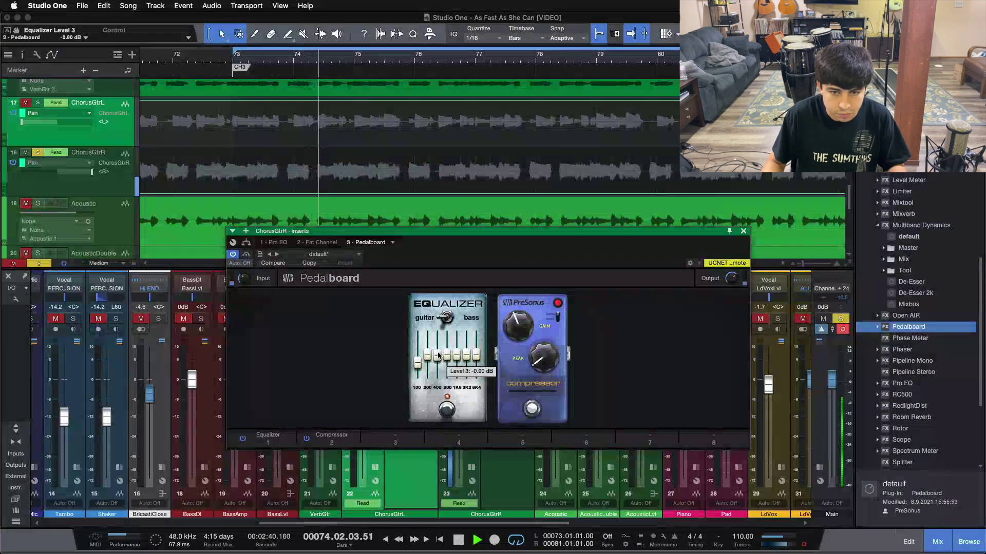
scroll(438, 354, down, 2)
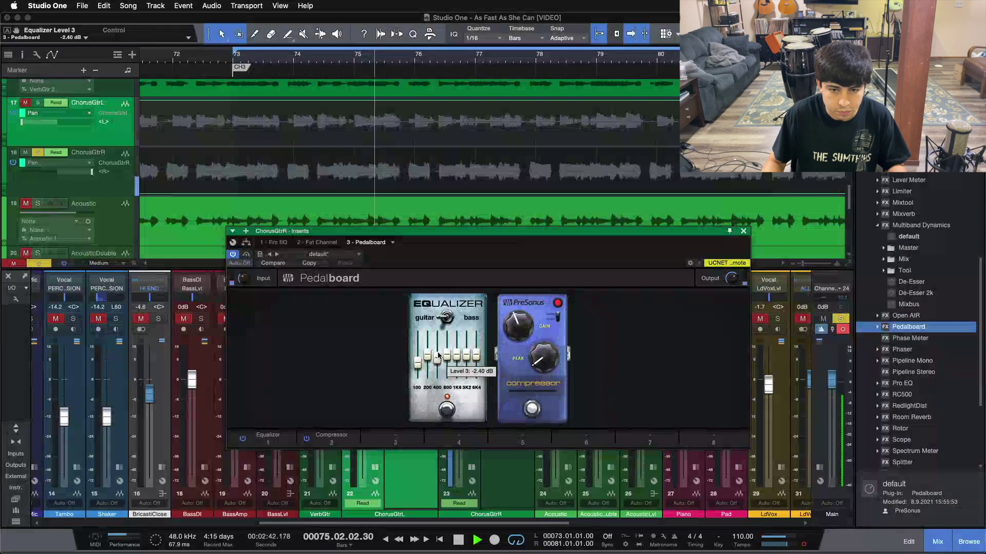
scroll(438, 354, up, 3)
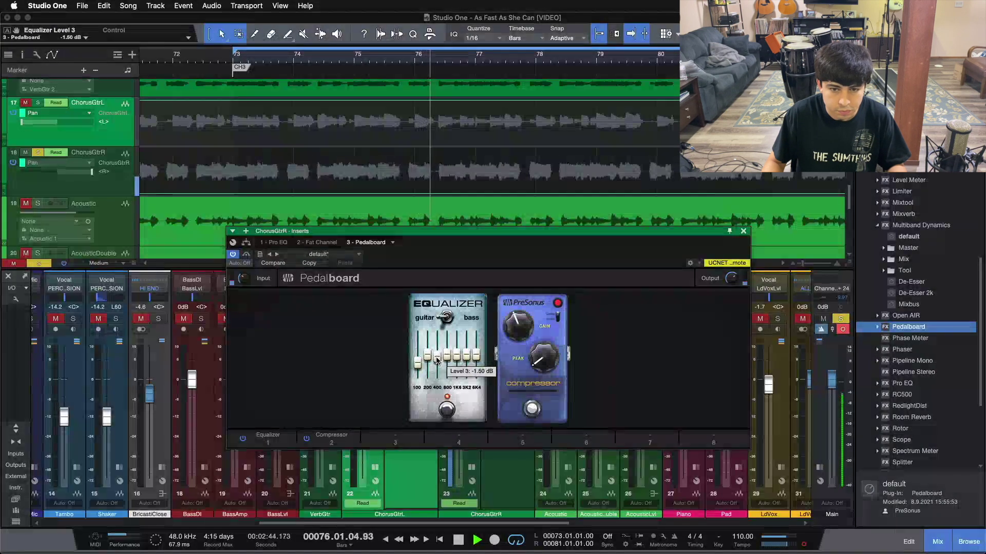
scroll(429, 360, down, 4)
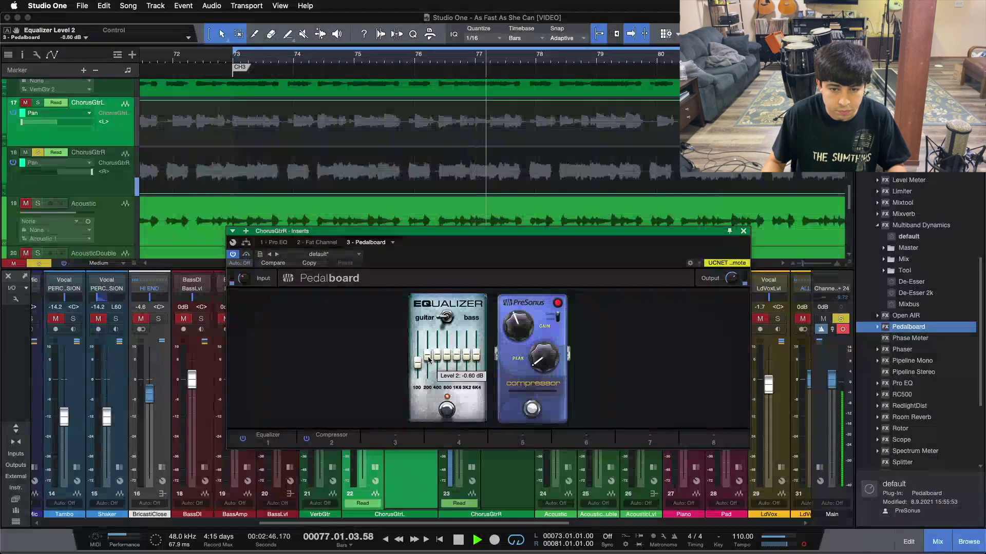
scroll(429, 360, down, 2)
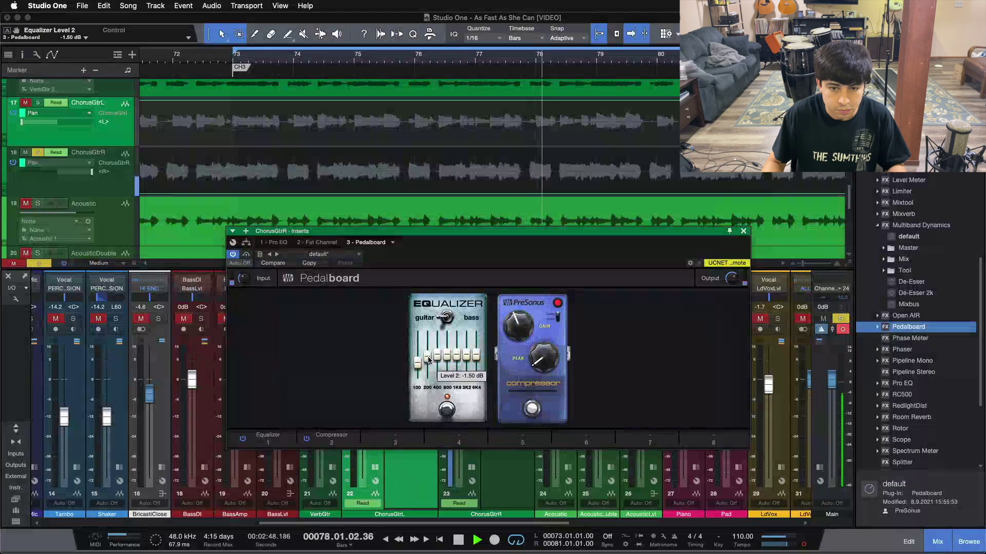
scroll(435, 359, up, 1)
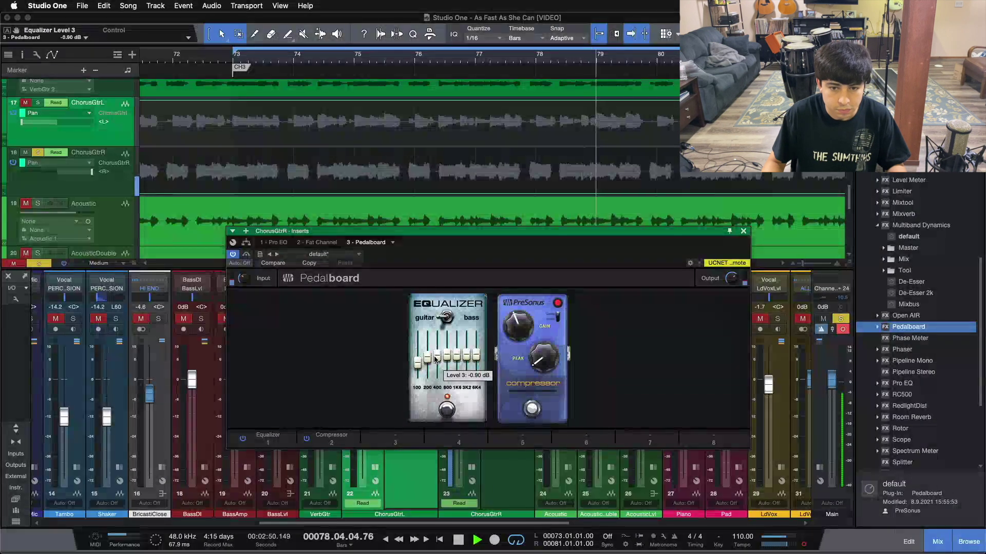
- Lower the Equalizer pedal's 100 Hz band to -6.00 dB and its 200 Hz and 400 Hz bands to -2.40 dB
scroll(436, 359, down, 1)
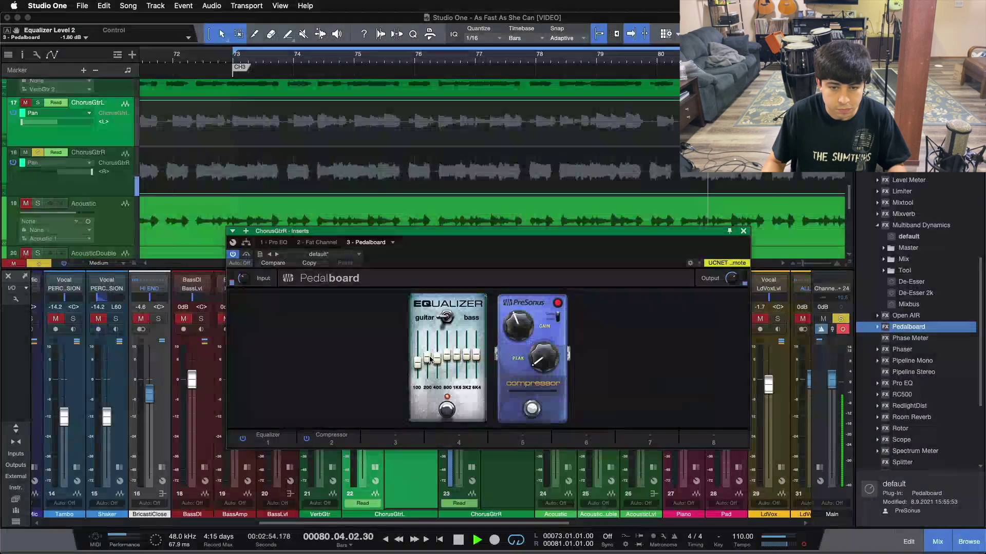
scroll(431, 360, down, 1)
scroll(430, 360, down, 1)
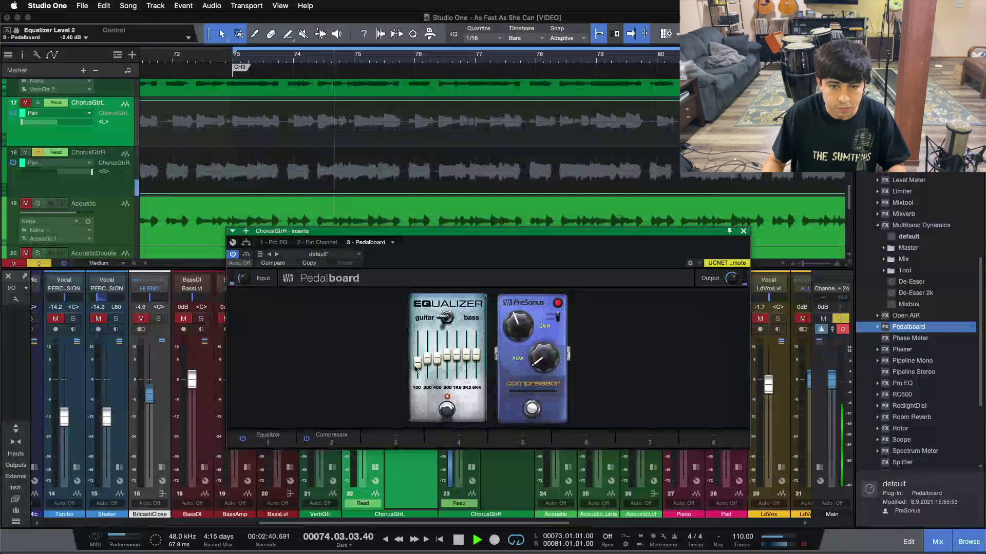
scroll(417, 369, down, 1)
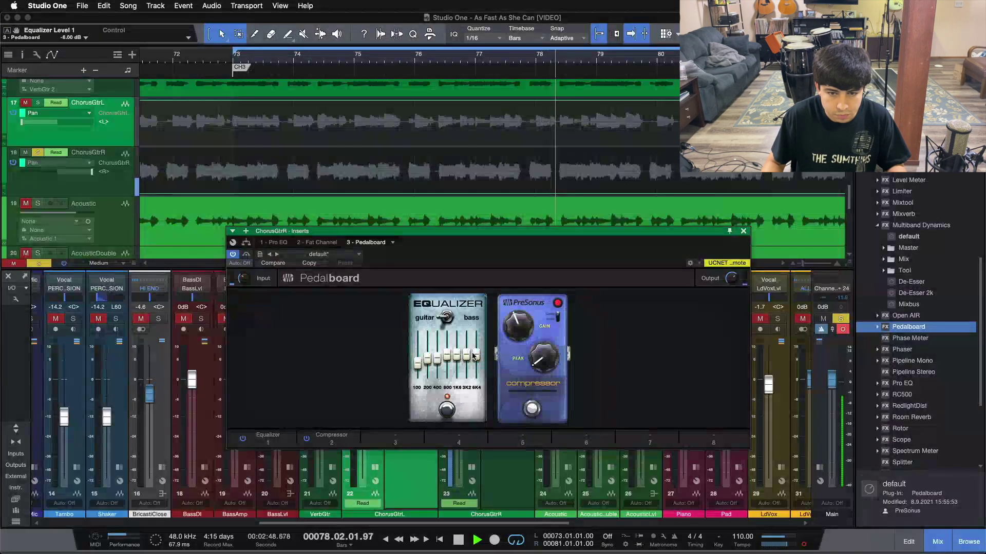
scroll(465, 356, up, 2)
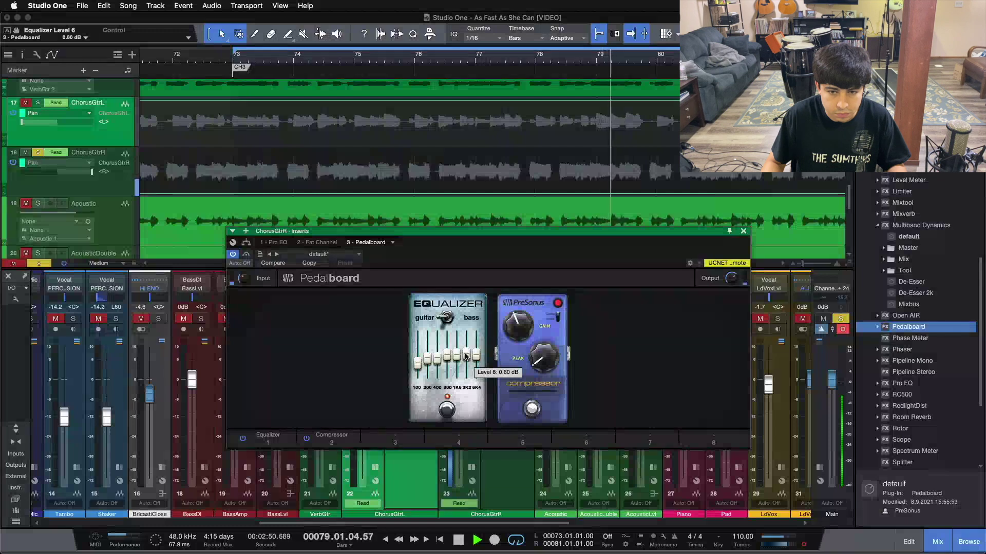
scroll(465, 355, up, 1)
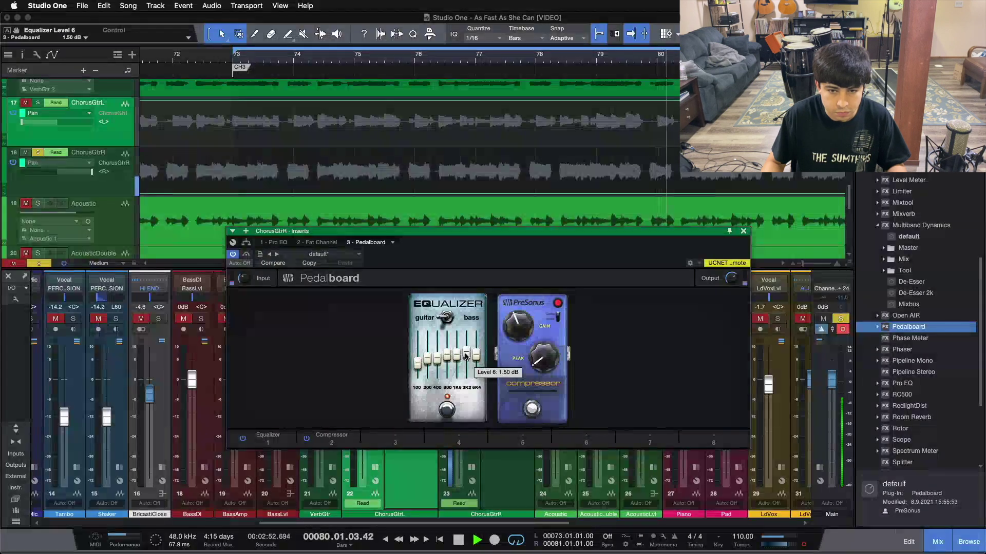
alt+click(465, 355)
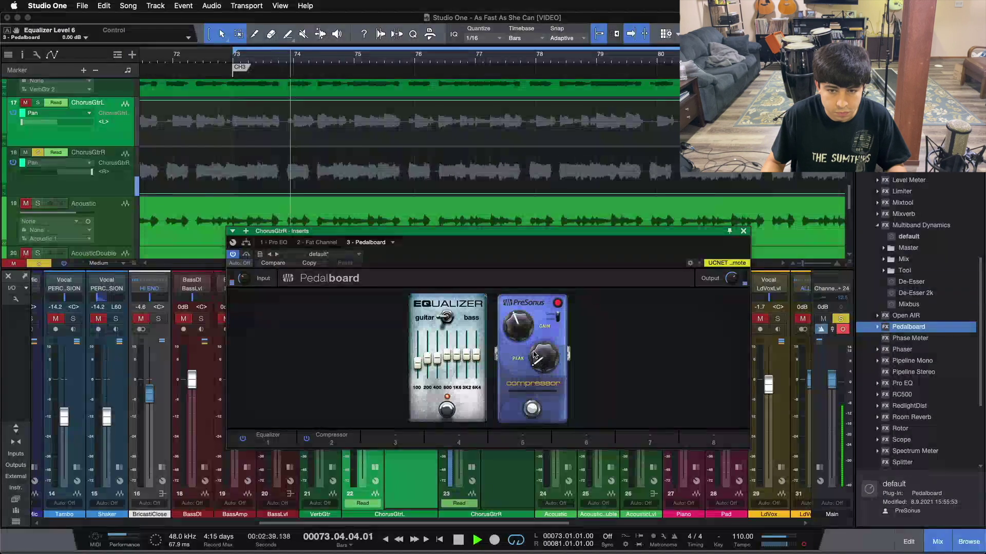
- Compare the Compressor pedal bypassed and engaged, and audition its mode switch, ending on Compress
click(531, 410)
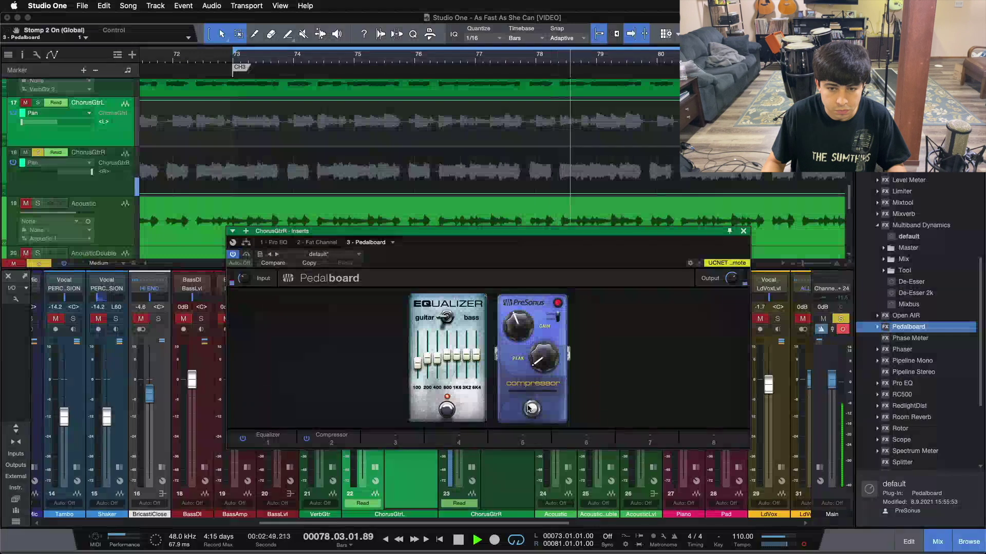
click(559, 317)
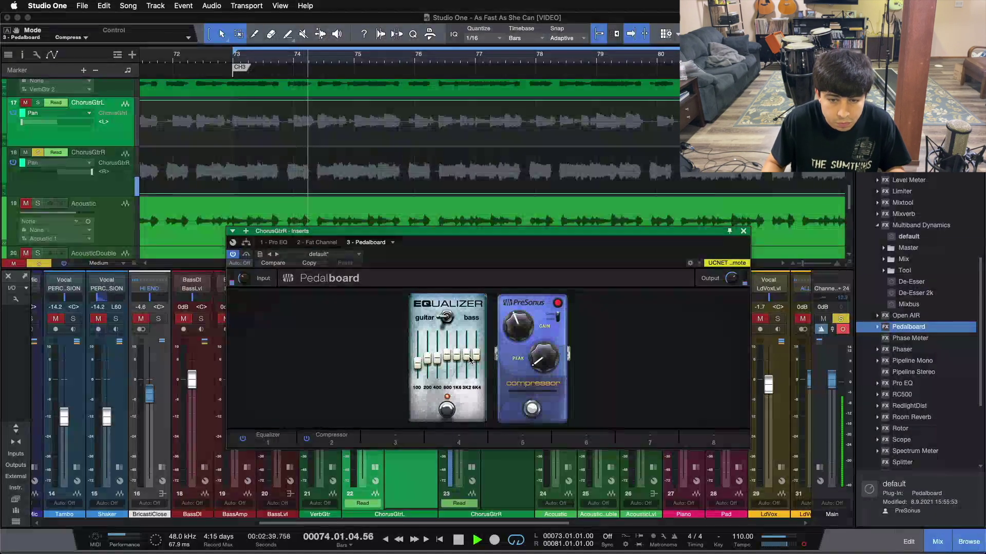
- Try a boost on the Equalizer pedal's 1K6 band and raise its 6K4 band to 3.30 dB
mouse_move(455, 361)
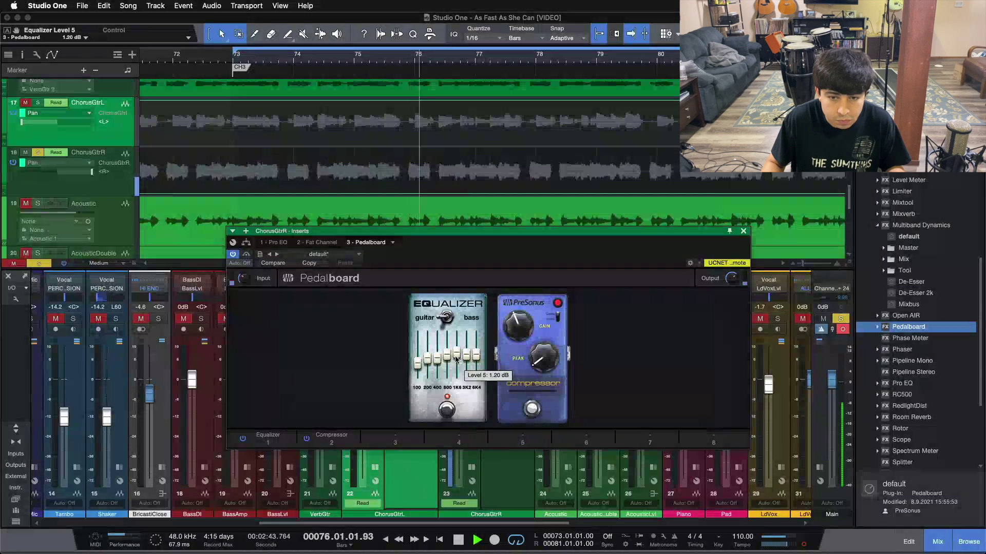
scroll(468, 358, up, 6)
mouse_move(468, 358)
mouse_down()
mouse_move(466, 334)
mouse_move(476, 331)
mouse_move(478, 353)
mouse_up()
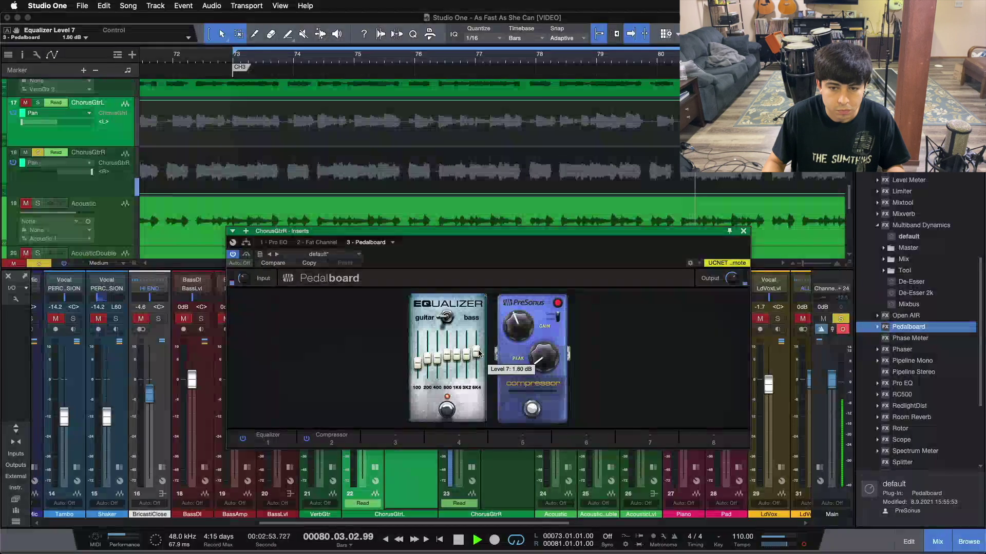
scroll(478, 351, up, 2)
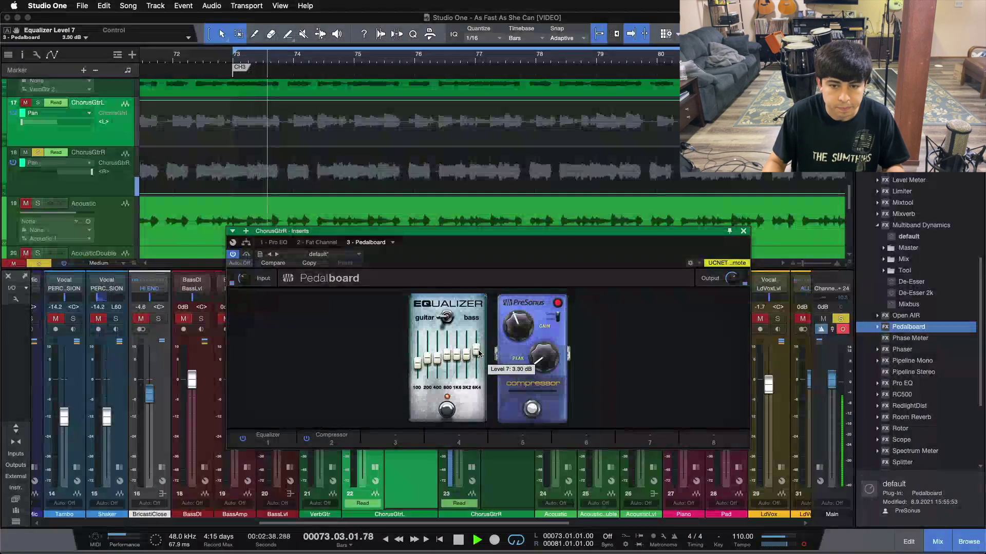
- Raise the Equalizer pedal's 3K2 band to about 1.80 dB and its 1K6 band to 2.10 dB
mouse_move(467, 359)
scroll(467, 359, up, 4)
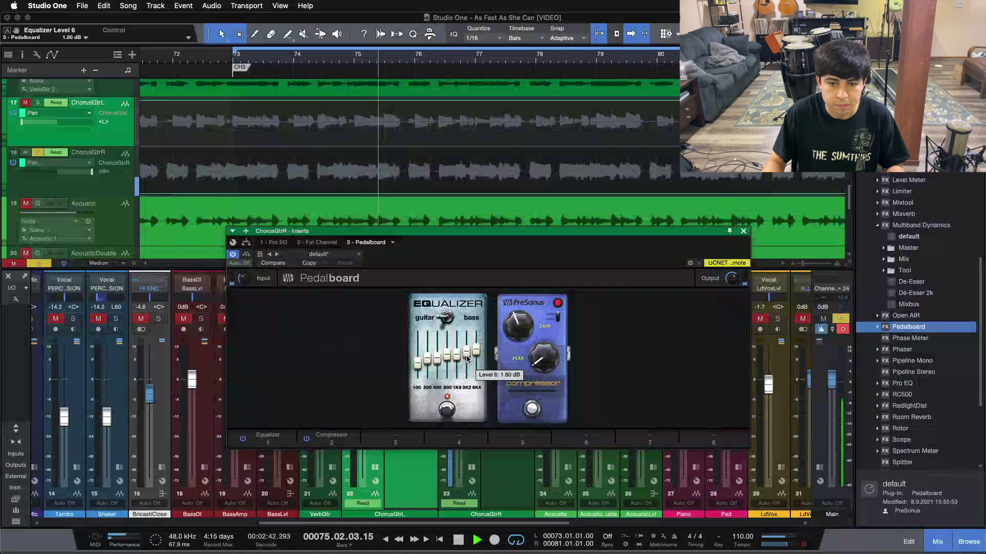
scroll(467, 360, down, 1)
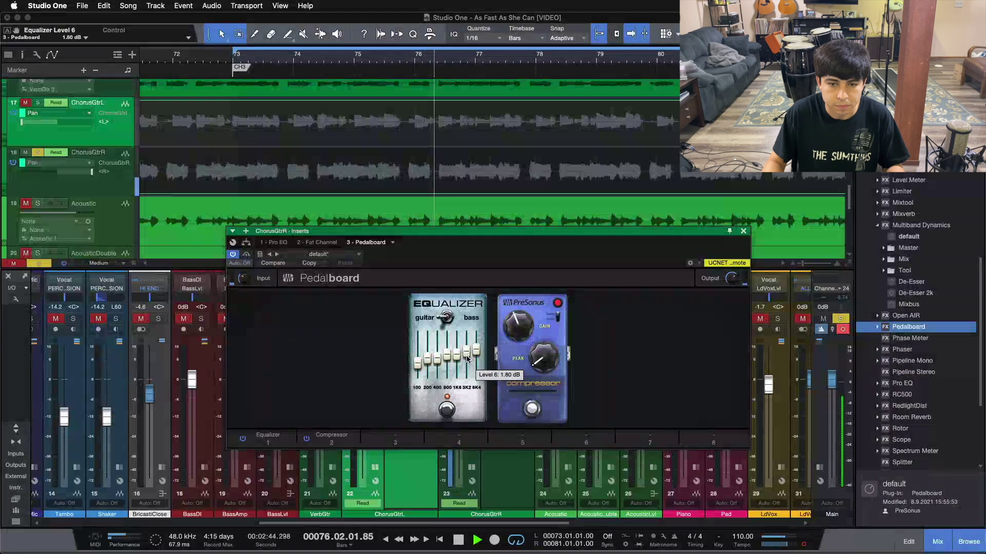
scroll(457, 359, up, 2)
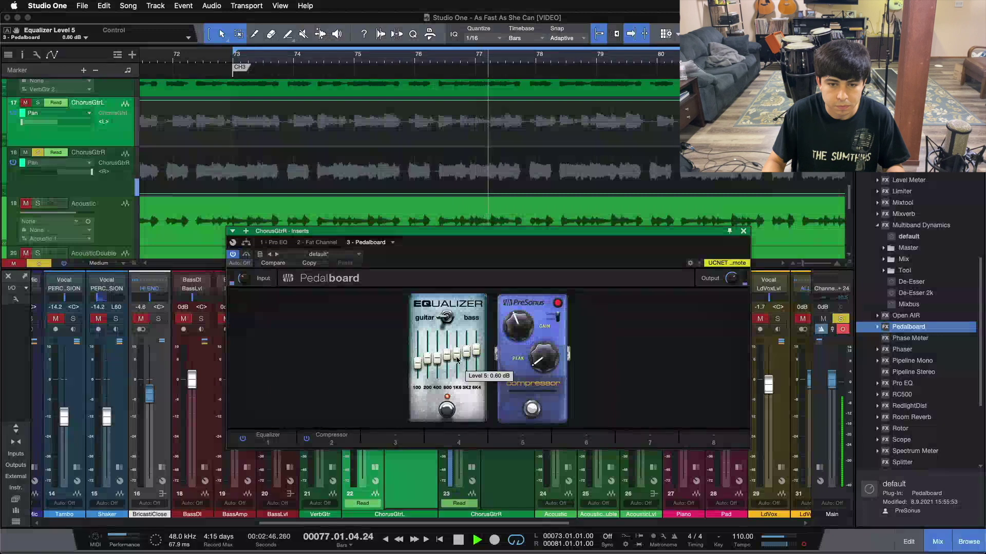
scroll(457, 360, up, 2)
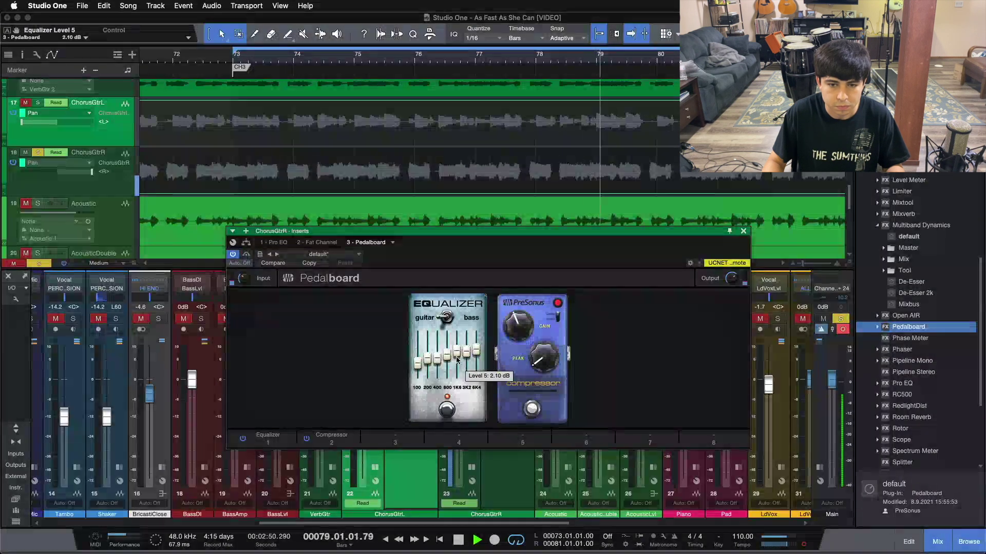
- Compare ChorusGtrR with the Equalizer pedal on and off, bypass the Compressor pedal, and stop playback
click(446, 411)
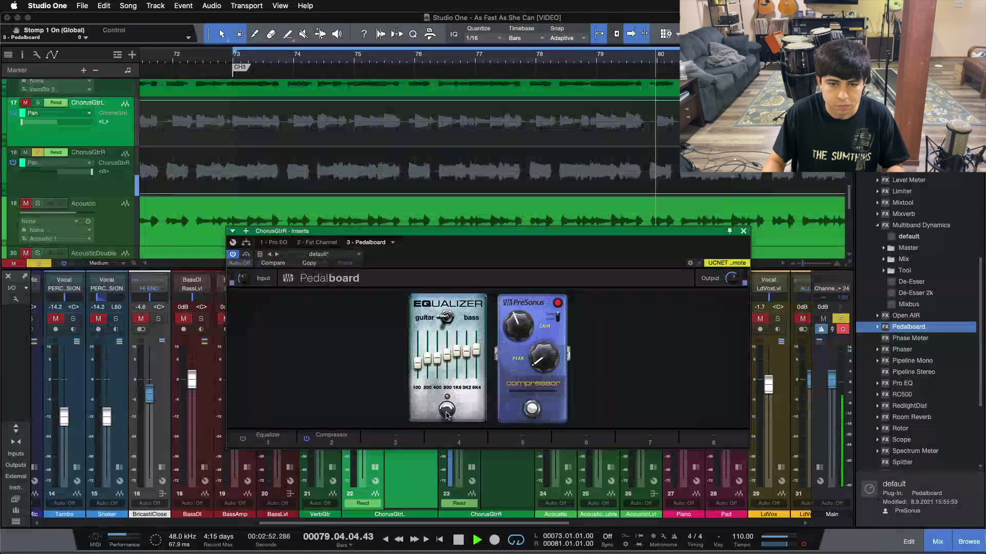
click(446, 411)
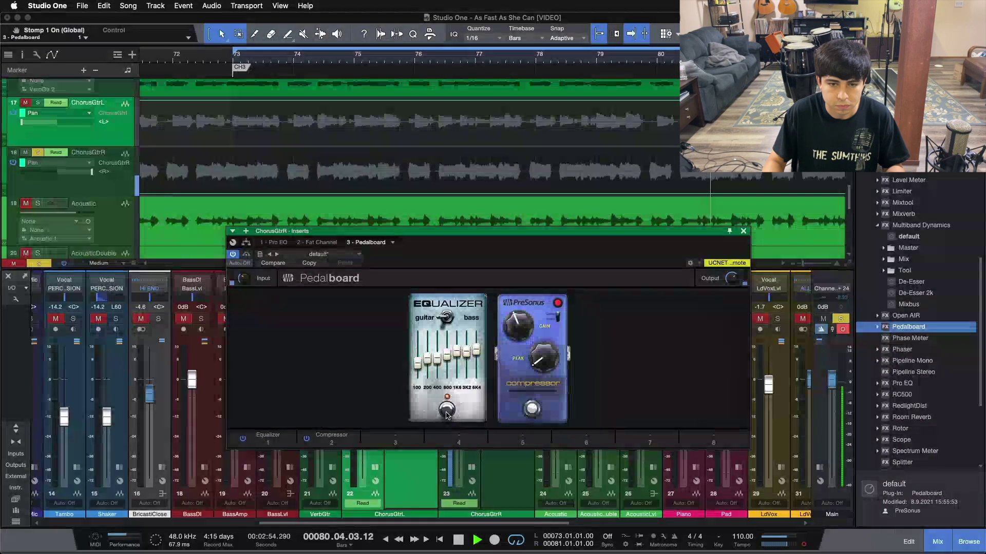
click(532, 409)
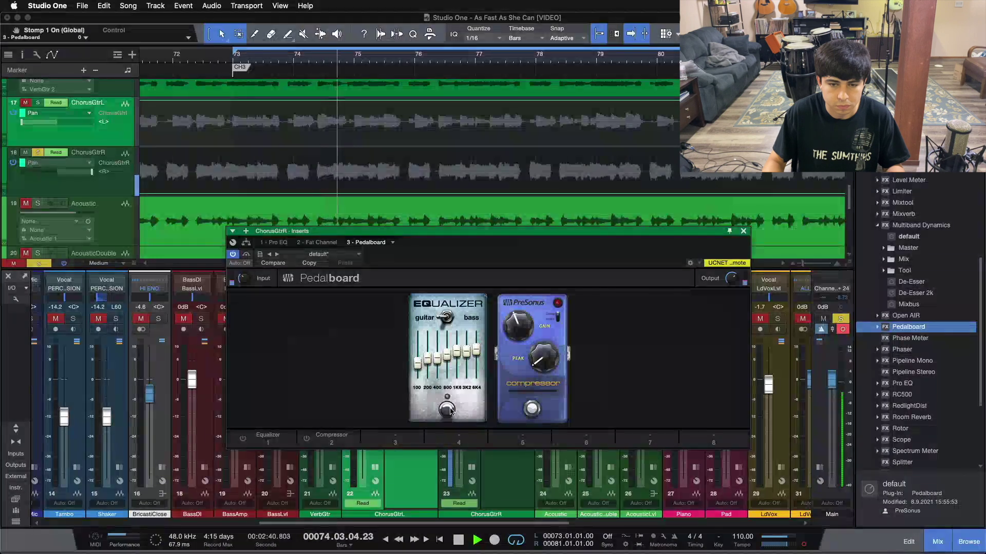
click(446, 410)
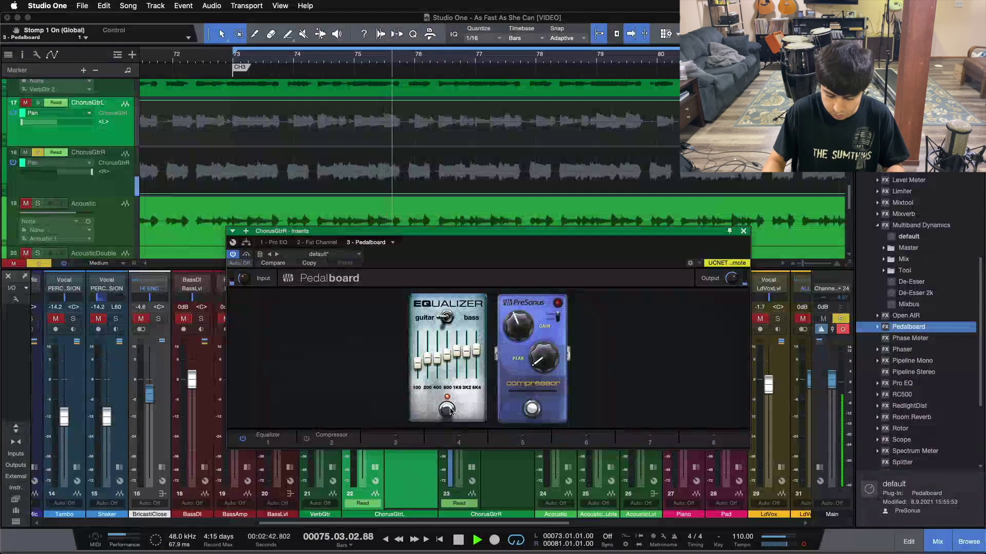
key(space)
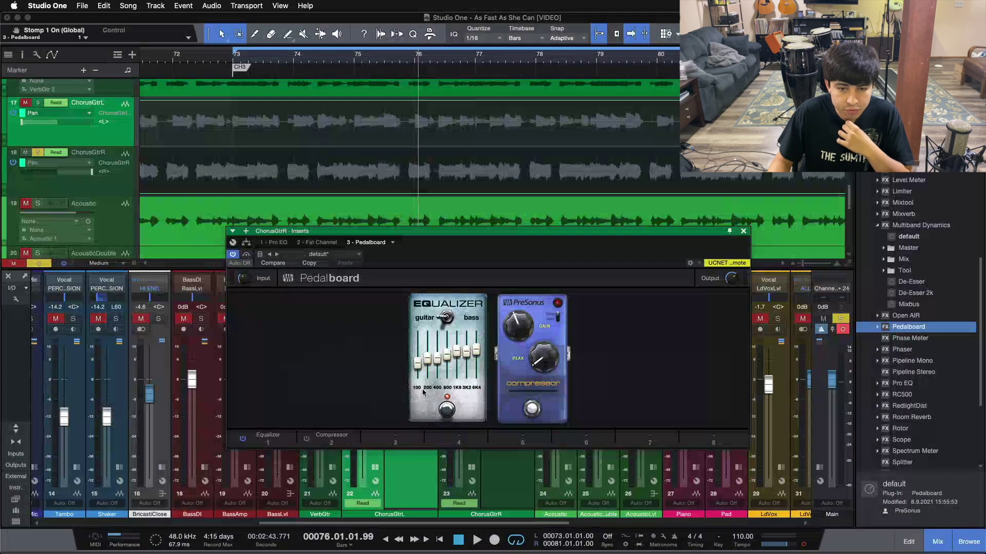
- Check the Equalizer pedal's low band levels, keeping 100 Hz at -6.00 dB, and re-engage the Compressor pedal
mouse_move(417, 369)
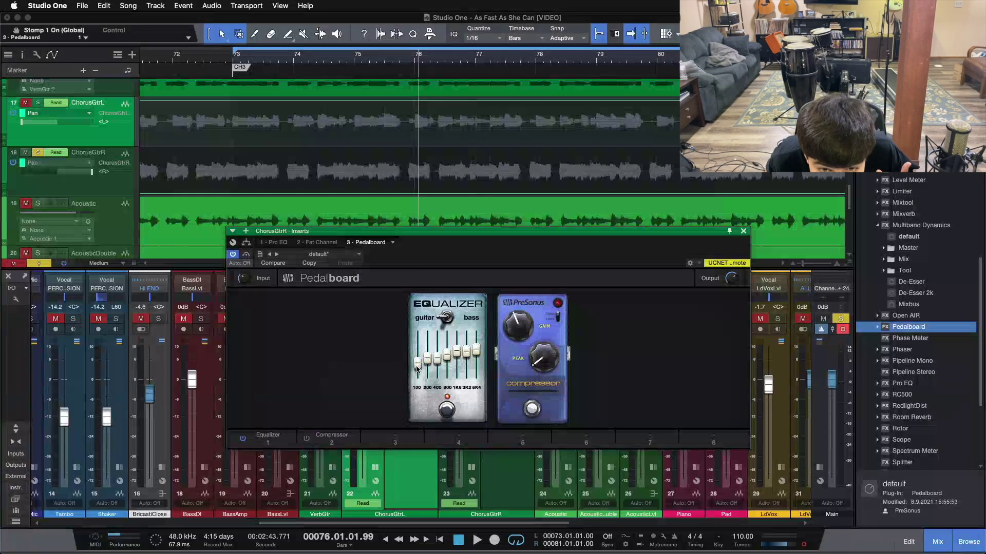
scroll(417, 369, down, 1)
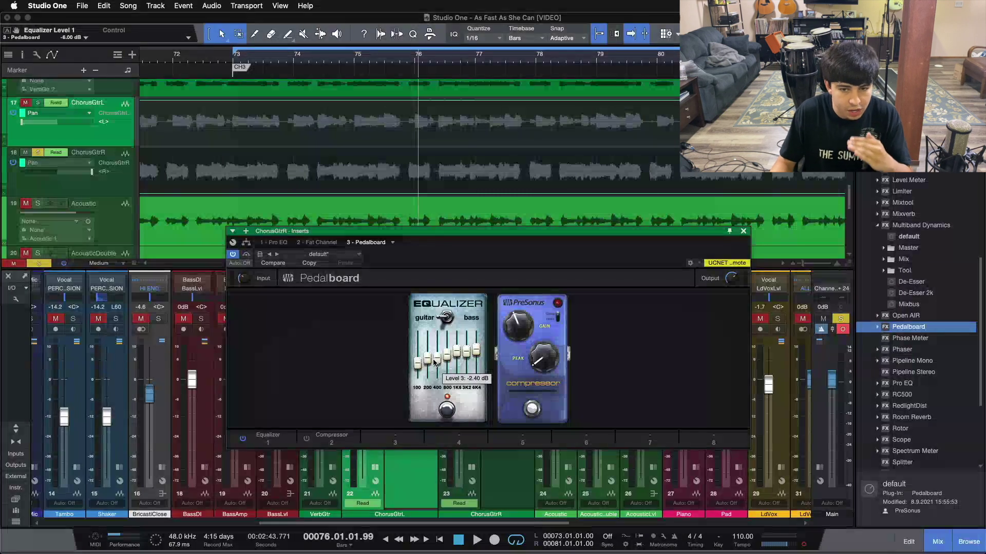
click(428, 361)
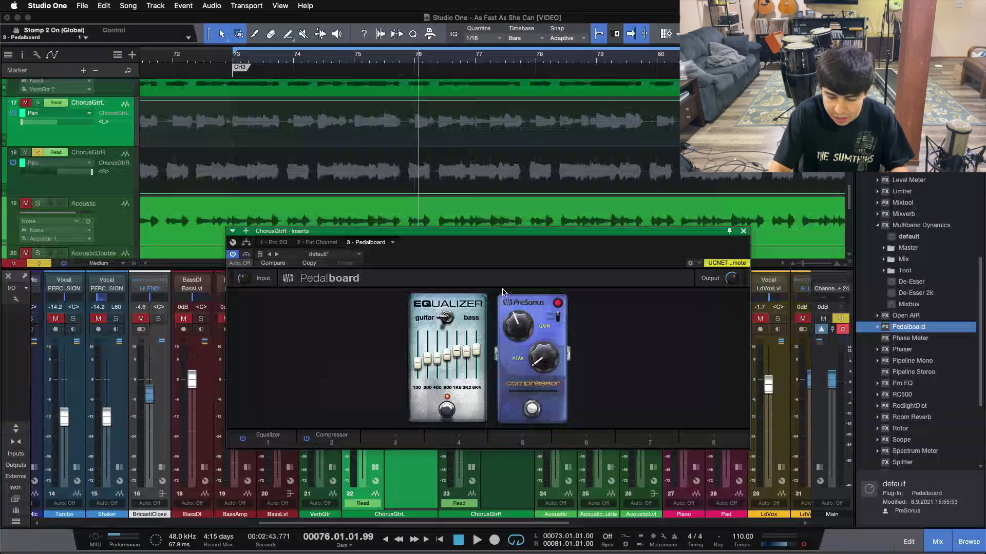
- Resume playback, raise the Compressor pedal's Peak to 57.00, and compare the sound with the pedal bypassed
key(space)
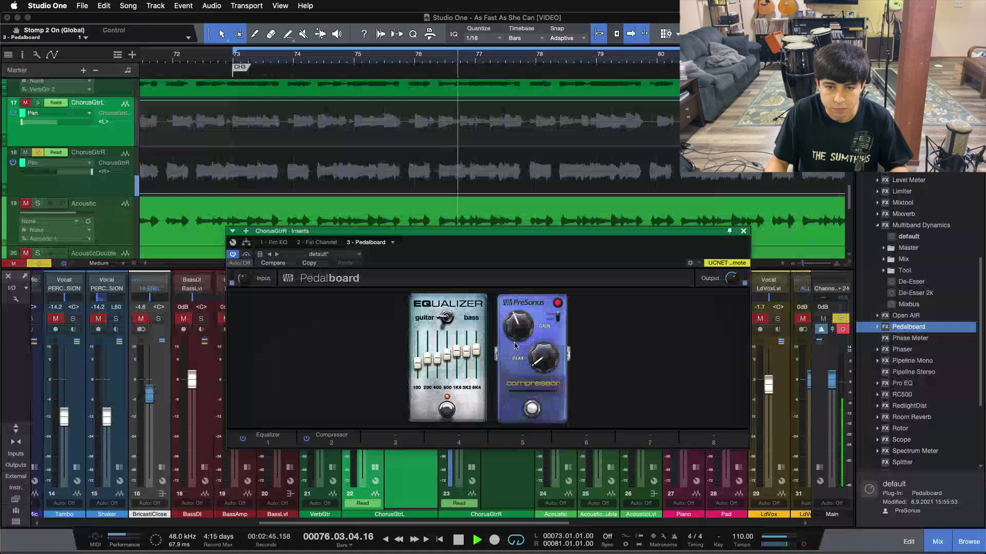
mouse_move(540, 361)
mouse_move(540, 362)
mouse_down()
mouse_move(551, 217)
mouse_move(536, 370)
mouse_move(545, 358)
mouse_up()
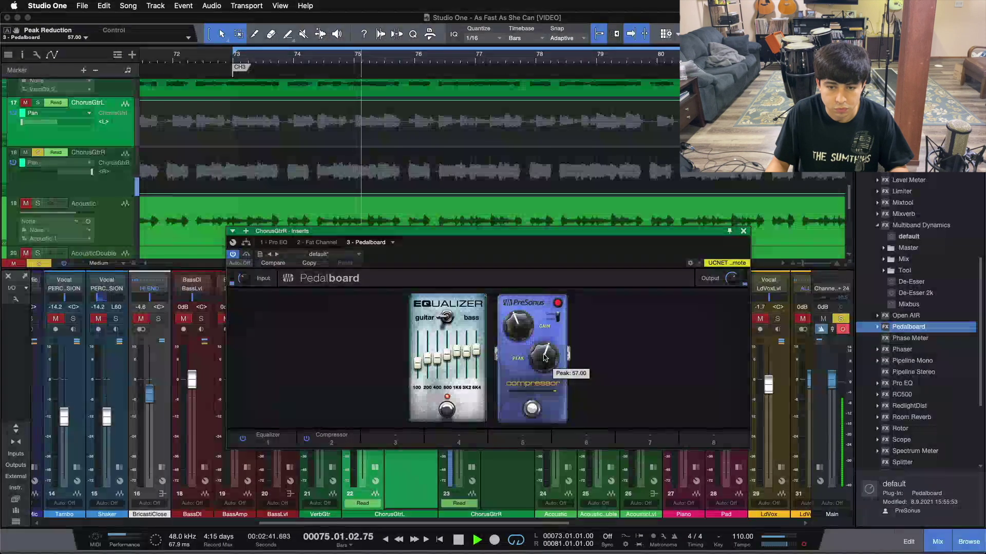
click(531, 409)
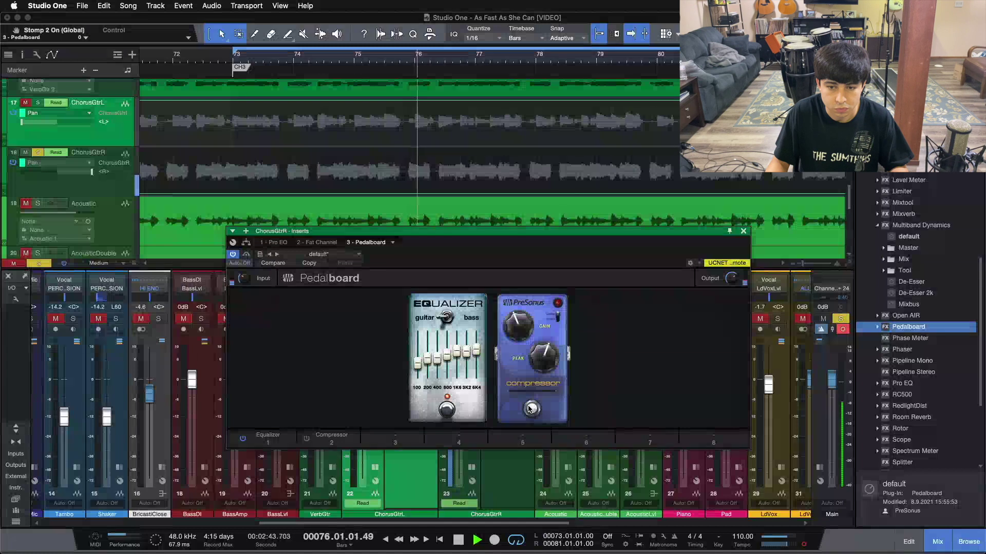
drag(538, 360, 538, 361)
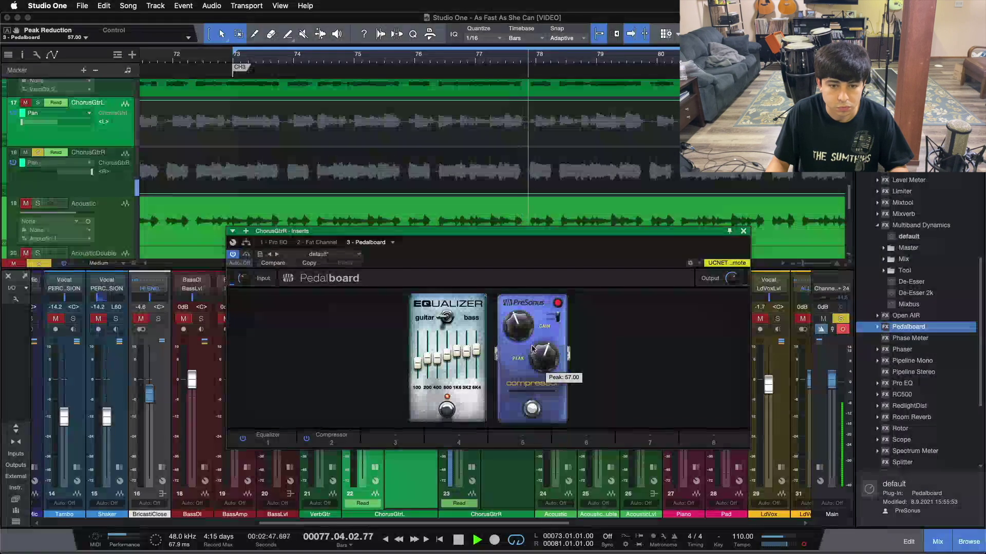
- Move the plug-in window up to uncover the mixer channels and set the Compressor pedal's Peak to 56.00
drag(518, 231, 475, 118)
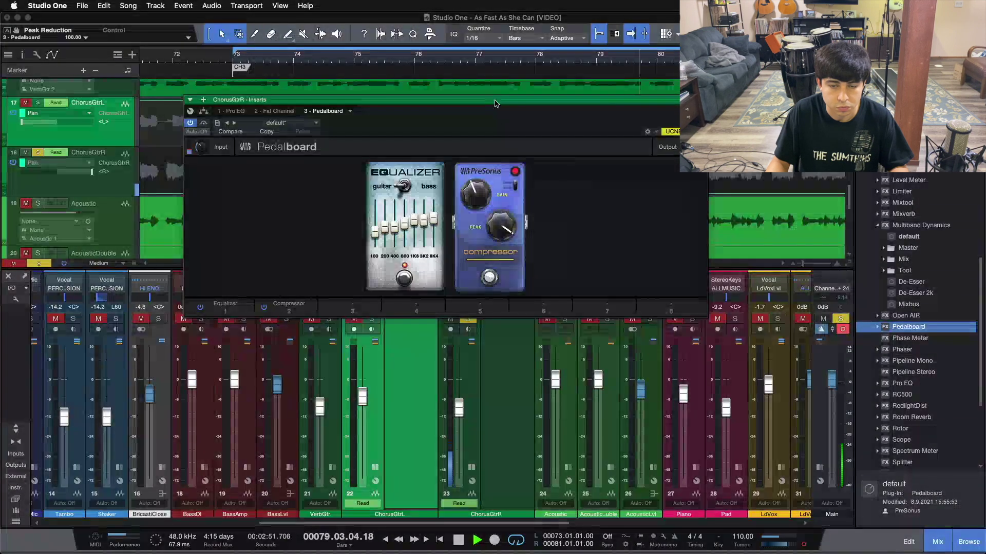
scroll(502, 232, up, 1)
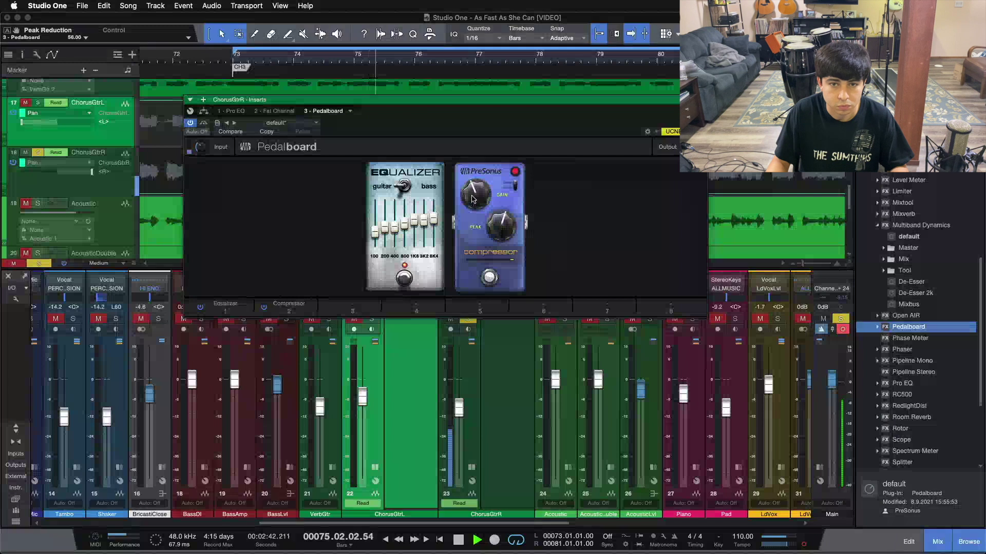
- Compare ChorusGtrR with the Pedalboard bypassed and active, and set the Compressor pedal's Gain to 44.00
mouse_move(473, 199)
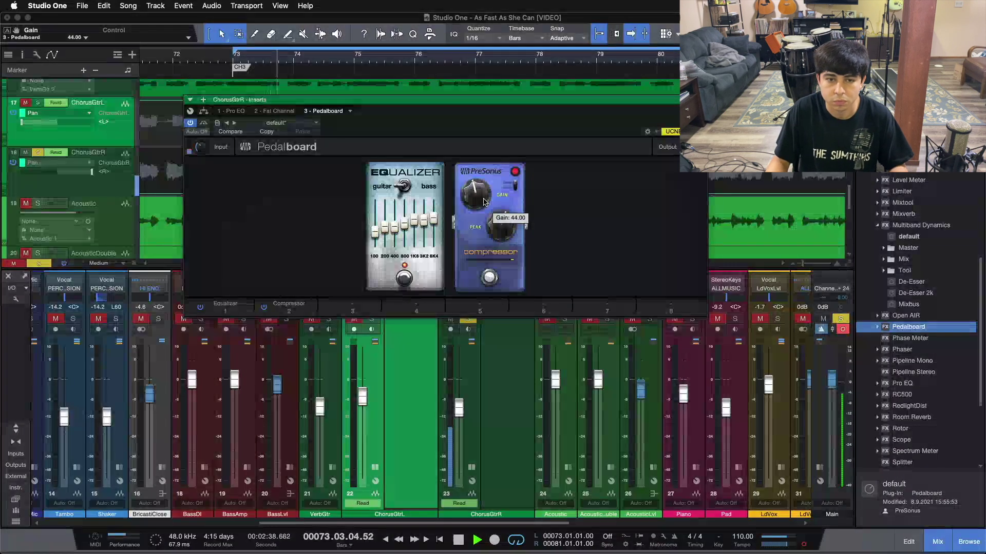
mouse_move(374, 235)
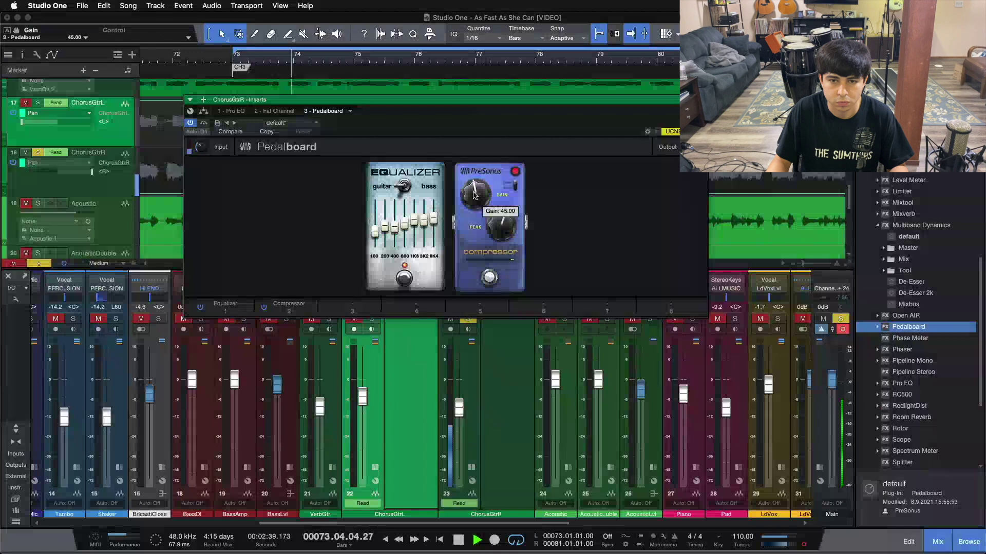
click(203, 123)
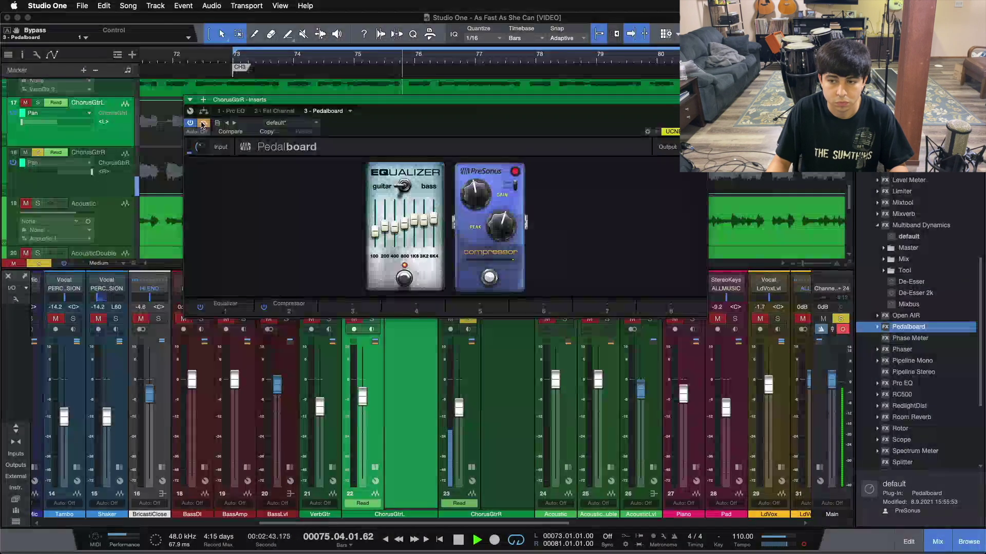
click(202, 124)
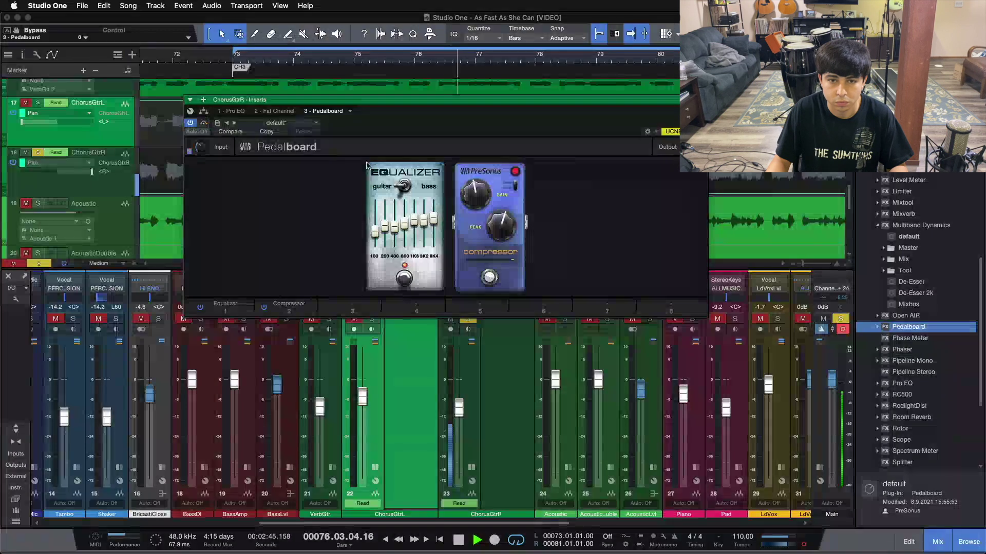
mouse_move(478, 196)
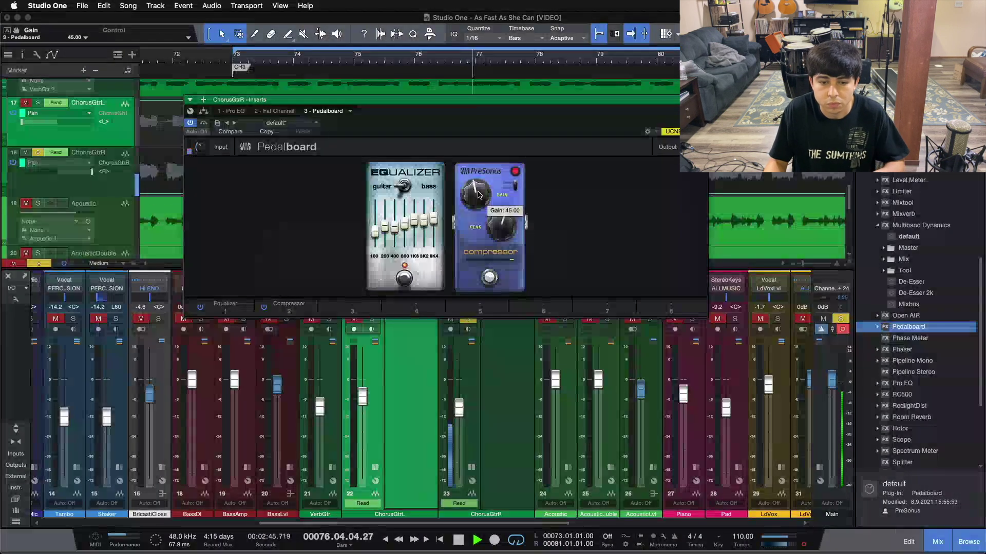
scroll(477, 194, down, 1)
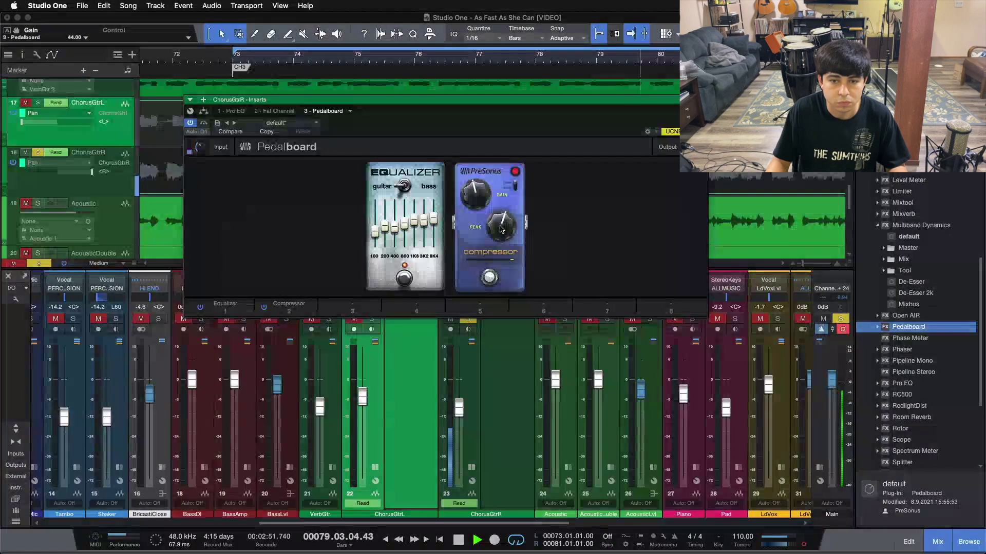
- Set the Compressor pedal's Peak to 57.00 and Gain to 45.00, and compare ChorusGtrR with the Pedalboard bypassed
mouse_move(502, 230)
scroll(501, 230, up, 1)
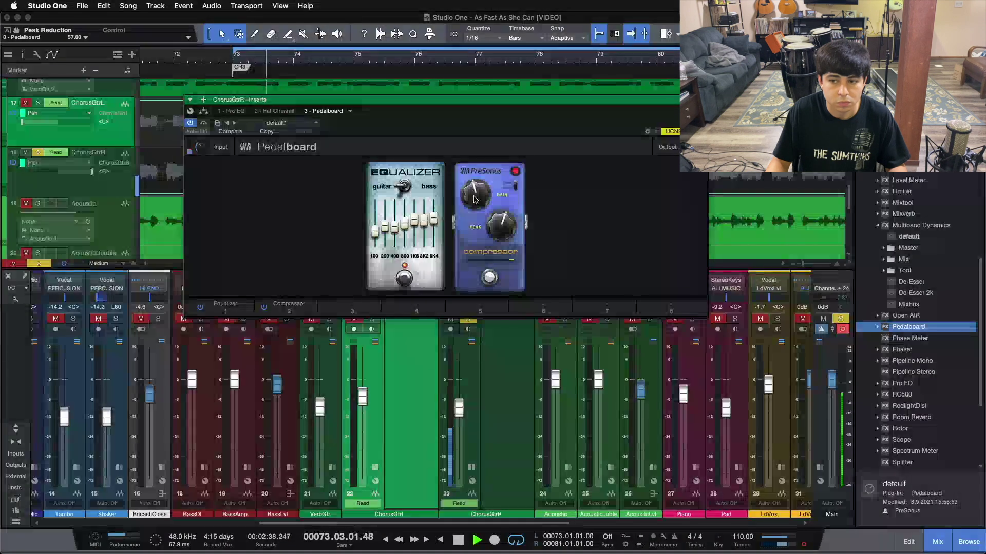
mouse_move(474, 200)
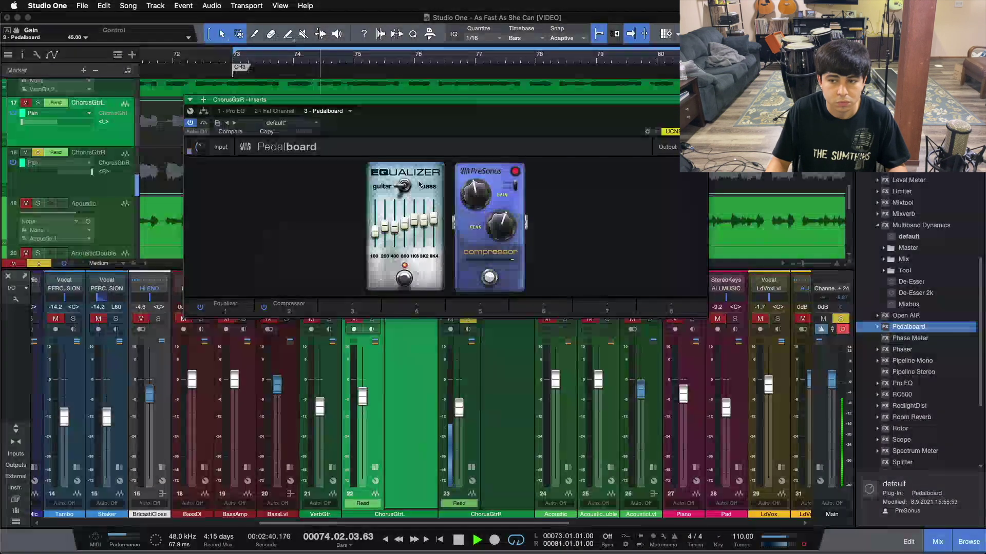
click(203, 125)
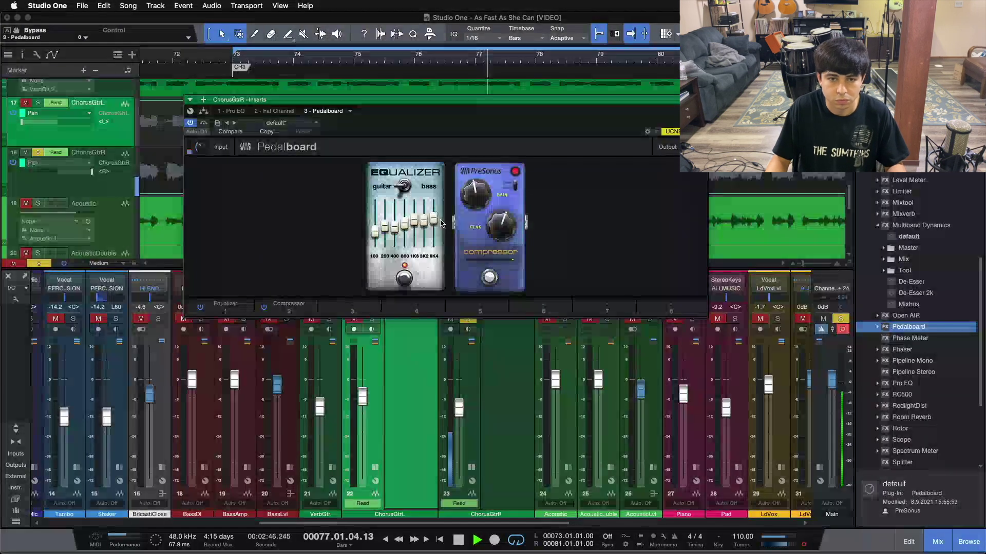
- Lower the Equalizer pedal's 6K4 band to about 2.10 dB, compare against the bypassed Pedalboard, and stop playback
mouse_move(438, 222)
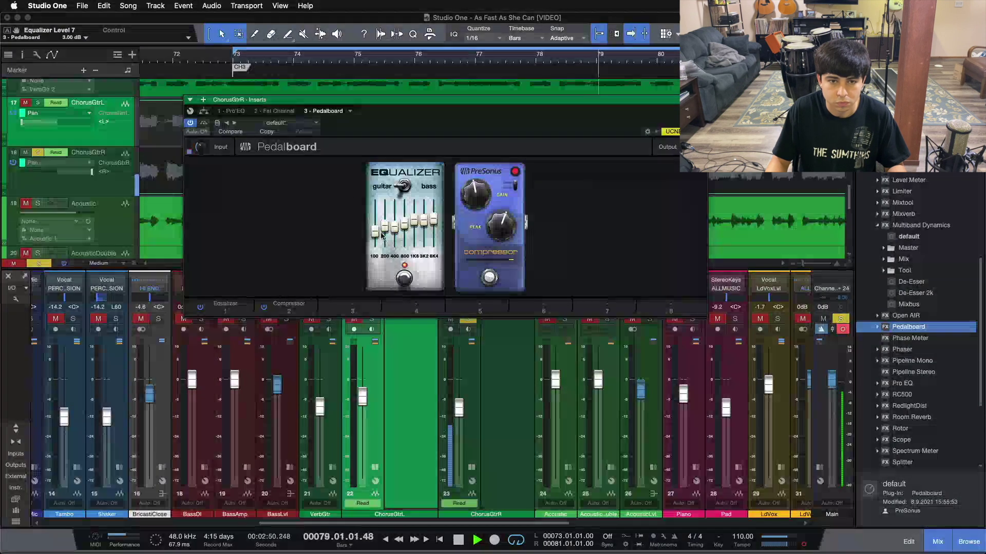
mouse_move(384, 230)
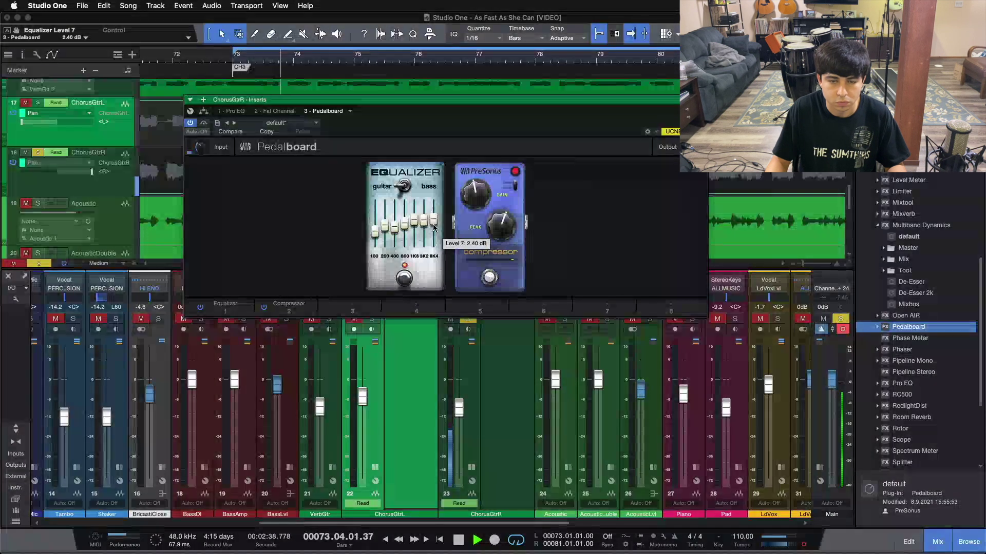
scroll(434, 227, down, 3)
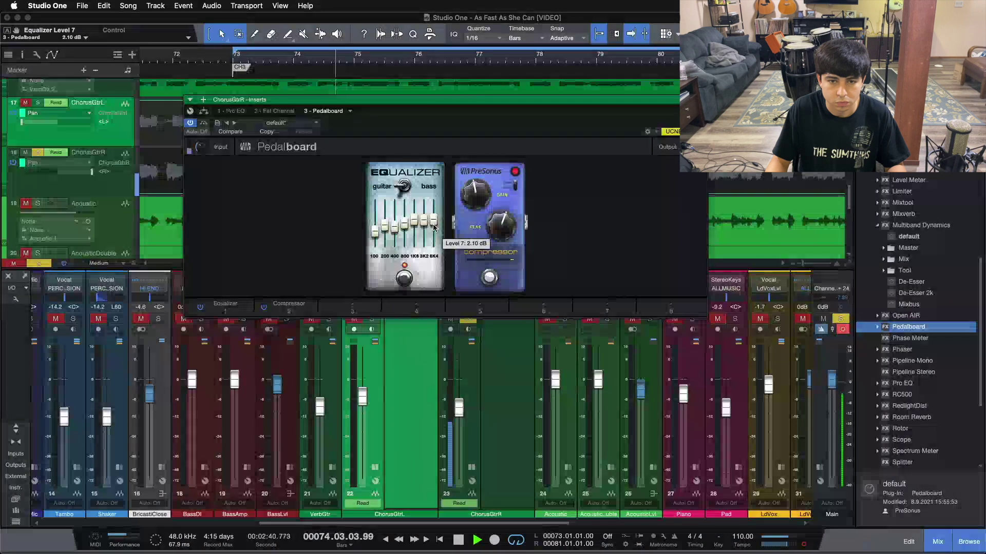
scroll(434, 228, down, 1)
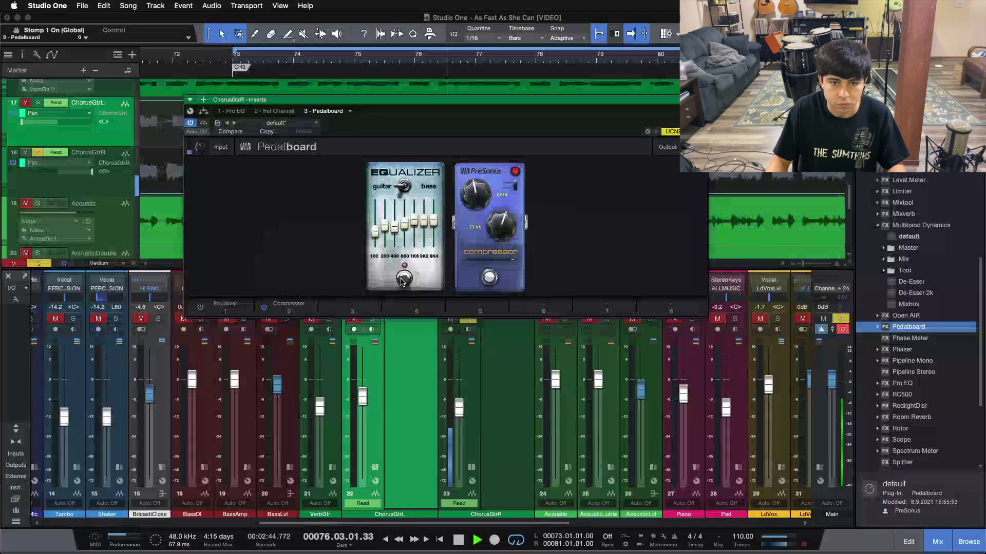
click(204, 124)
key(space)
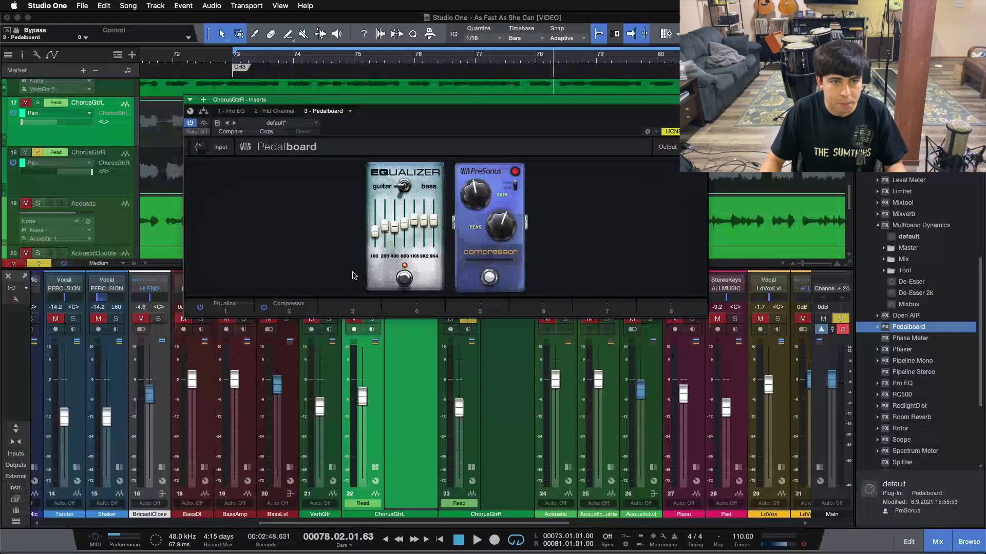
- Restart playback from the chorus and add a Delay pedal after the Compressor in the Pedalboard
key(space)
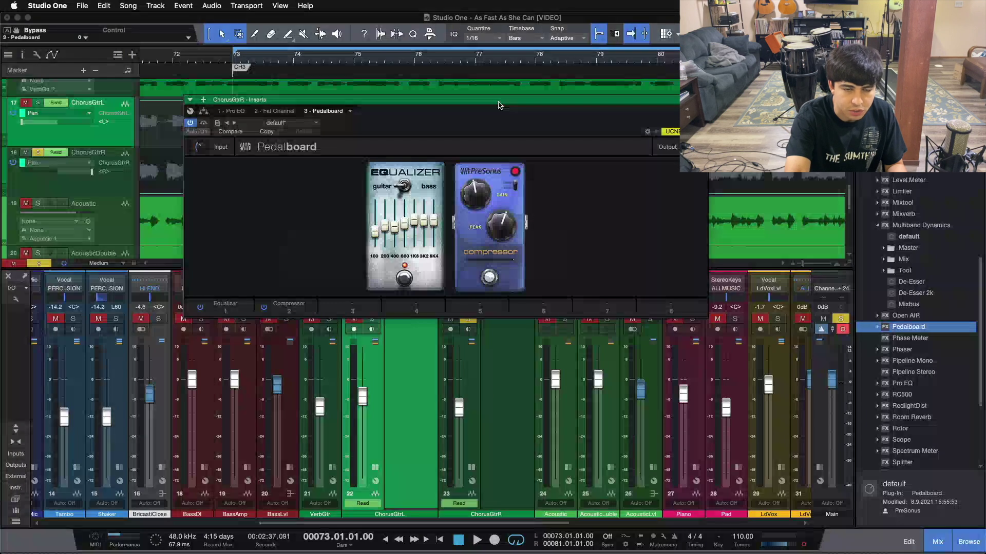
key(space)
click(367, 308)
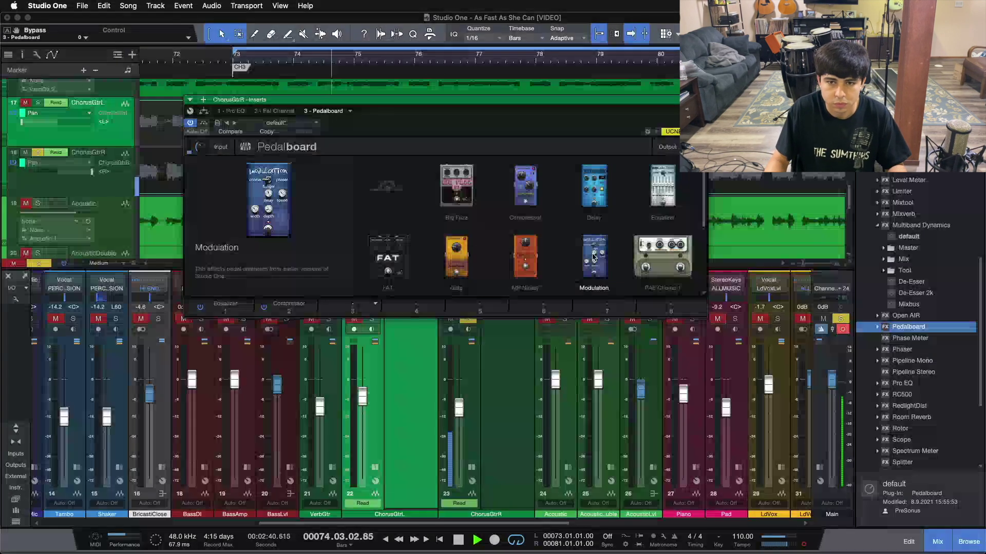
click(591, 198)
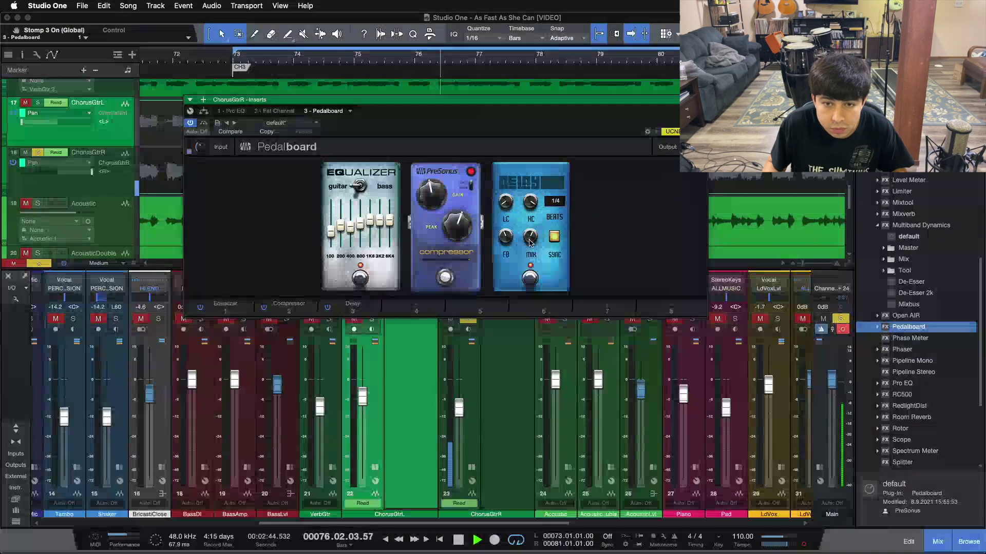
- Audition 1/16 and 1/32 as the Delay pedal's beat value and settle on 1/32
click(553, 202)
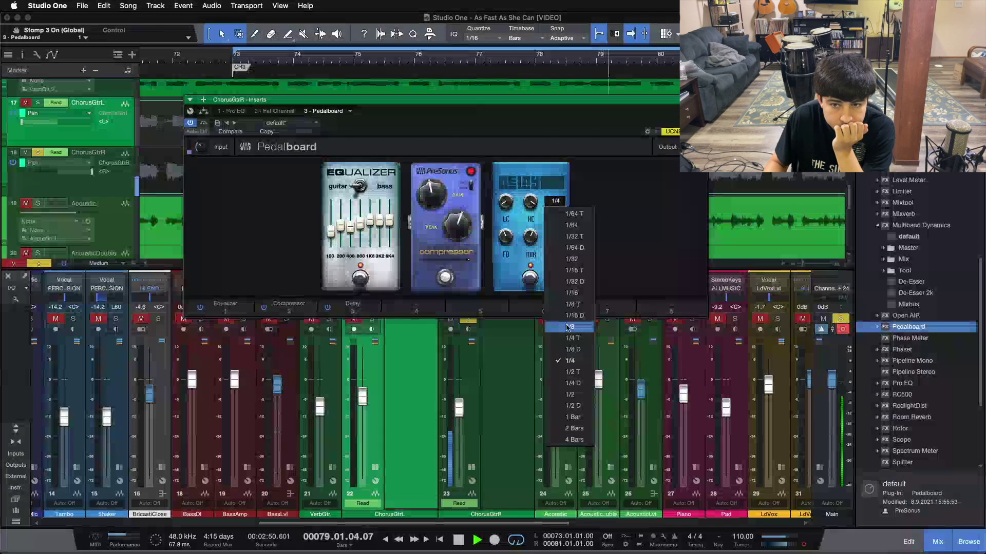
click(571, 293)
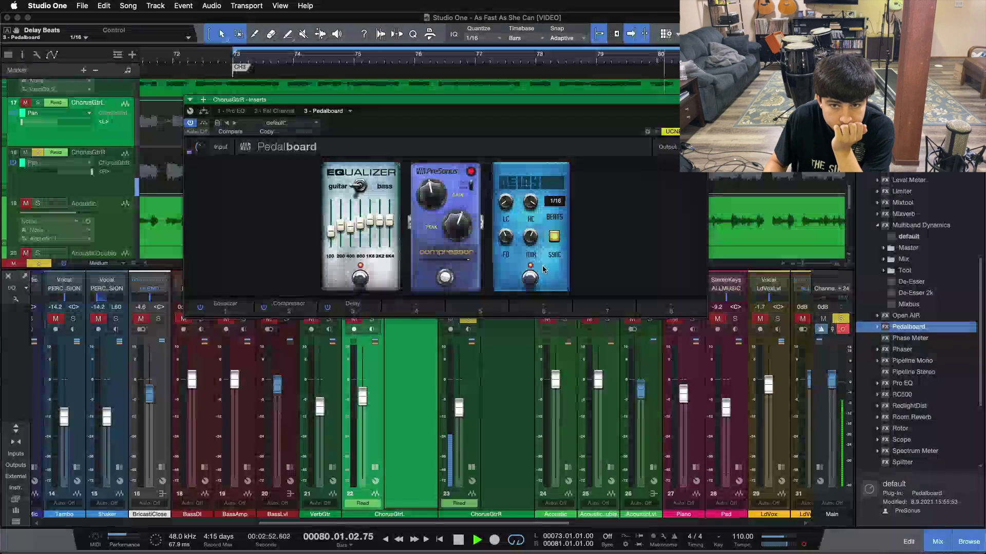
click(554, 217)
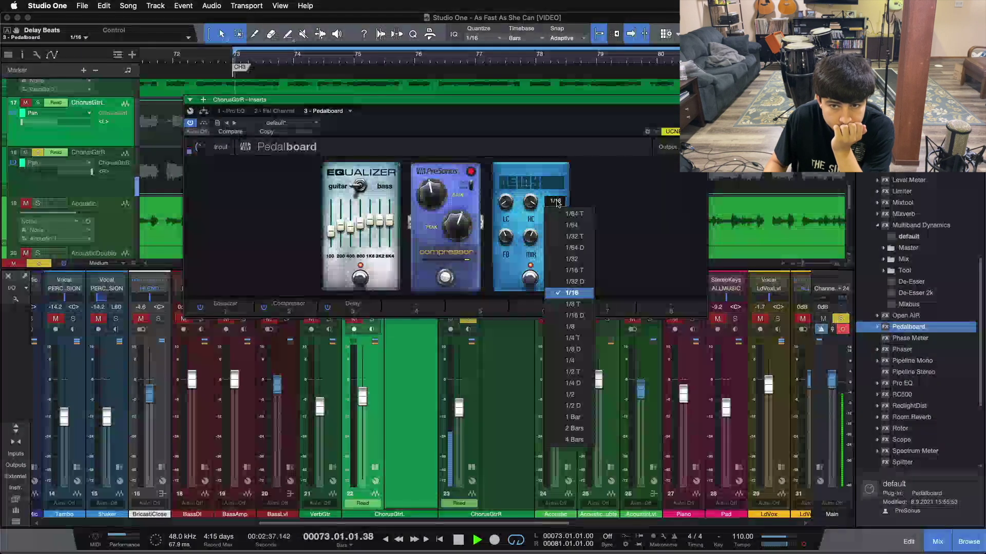
click(574, 259)
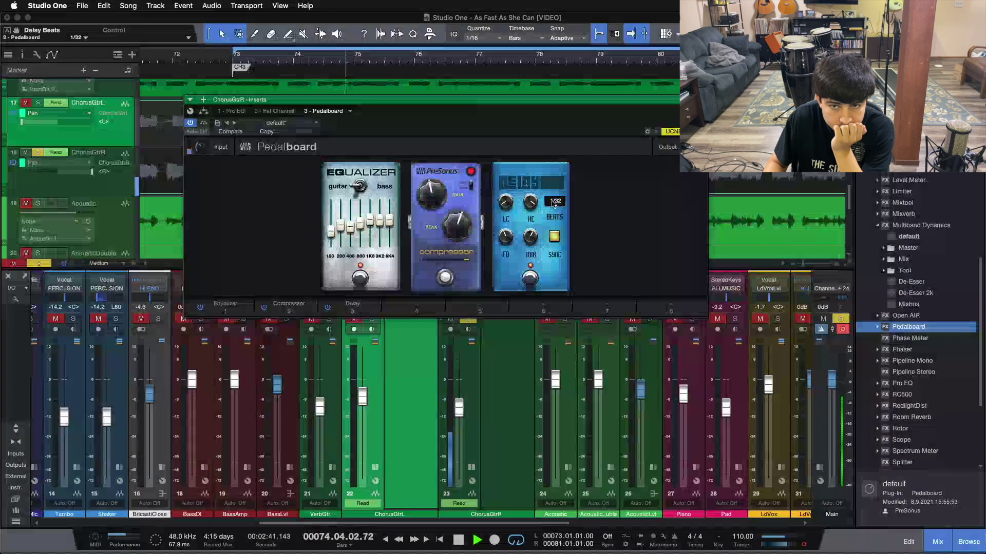
click(558, 257)
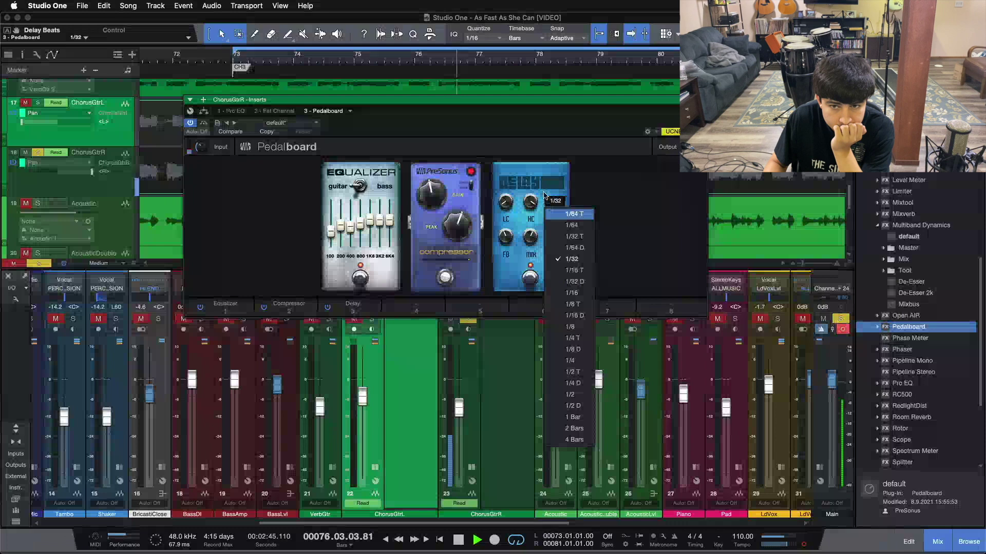
key(Escape)
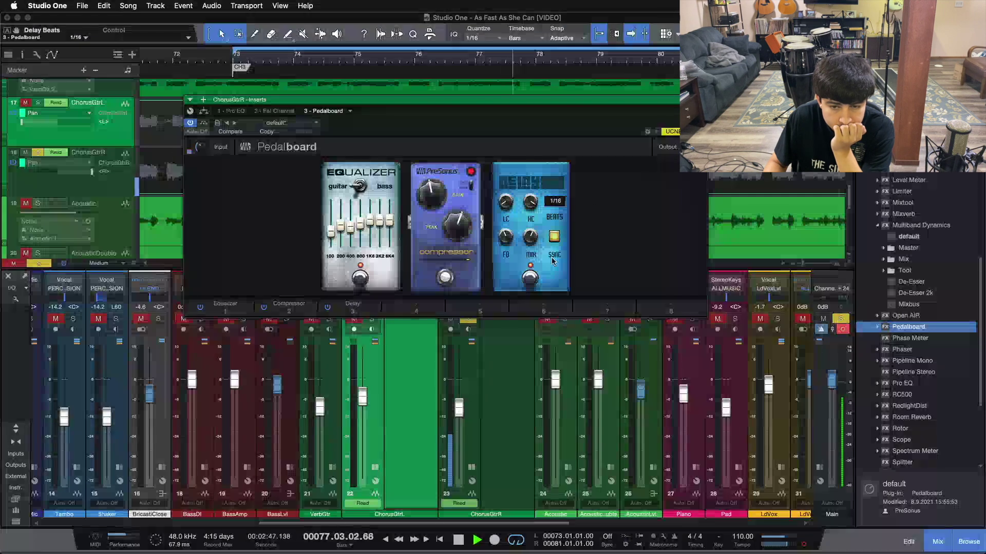
click(555, 203)
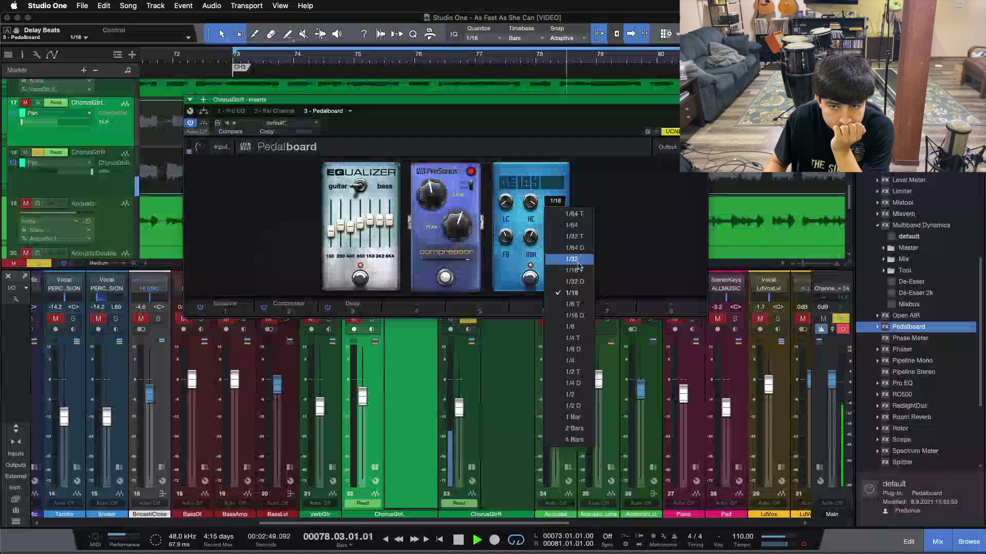
click(543, 252)
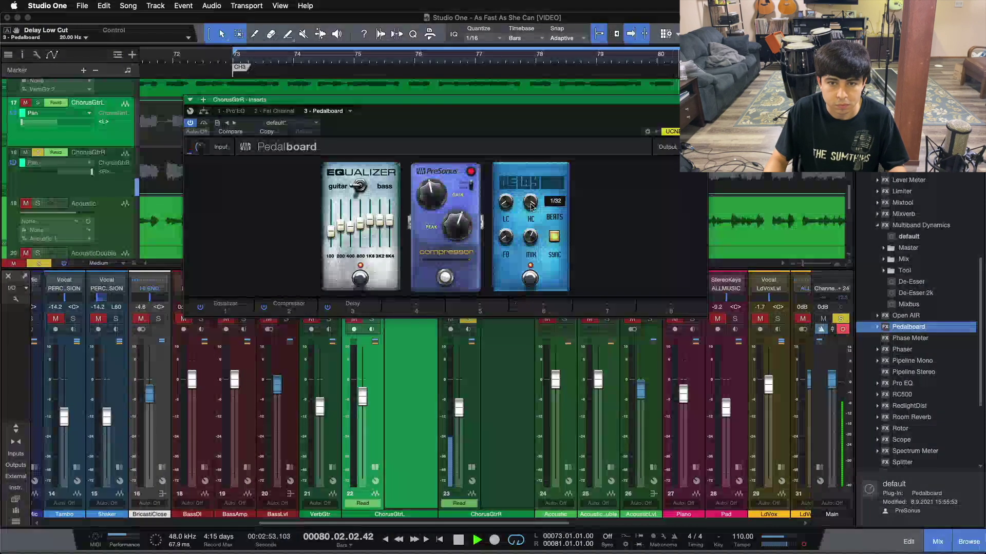
- Set the Delay pedal's low cut to 235.2 Hz, high cut to about 4.03 kHz and mix to 20%, and compare with the pedal off
drag(527, 195, 512, 147)
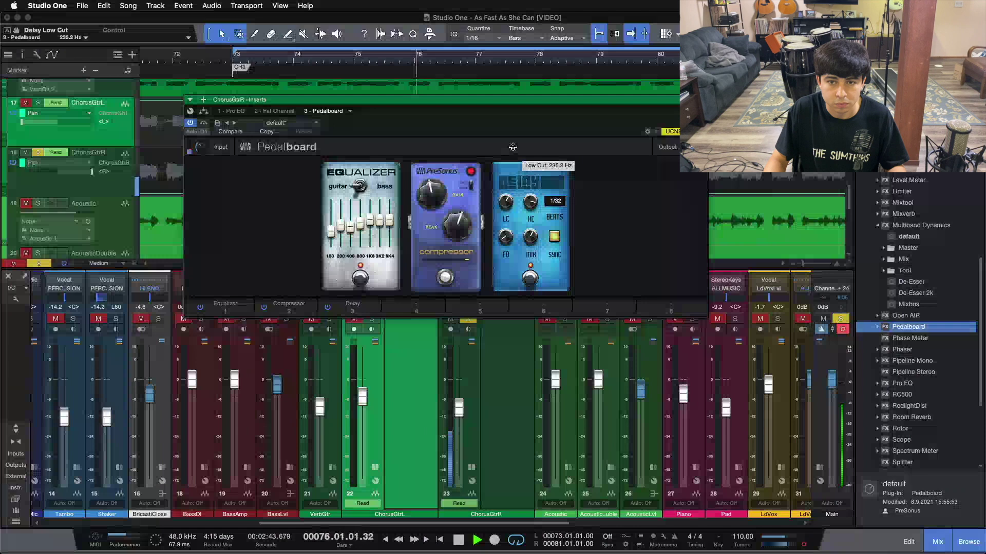
drag(529, 201, 541, 280)
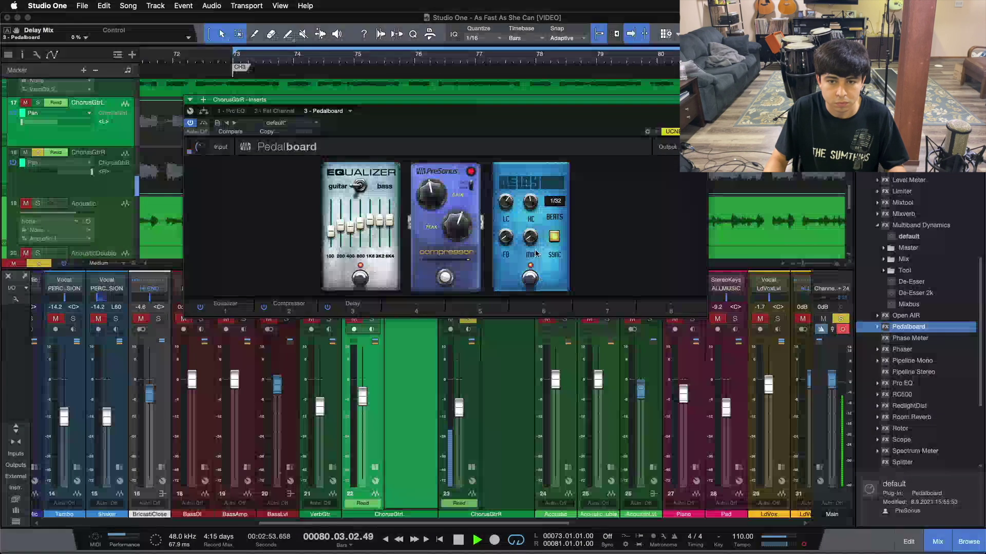
drag(531, 245, 532, 238)
click(530, 279)
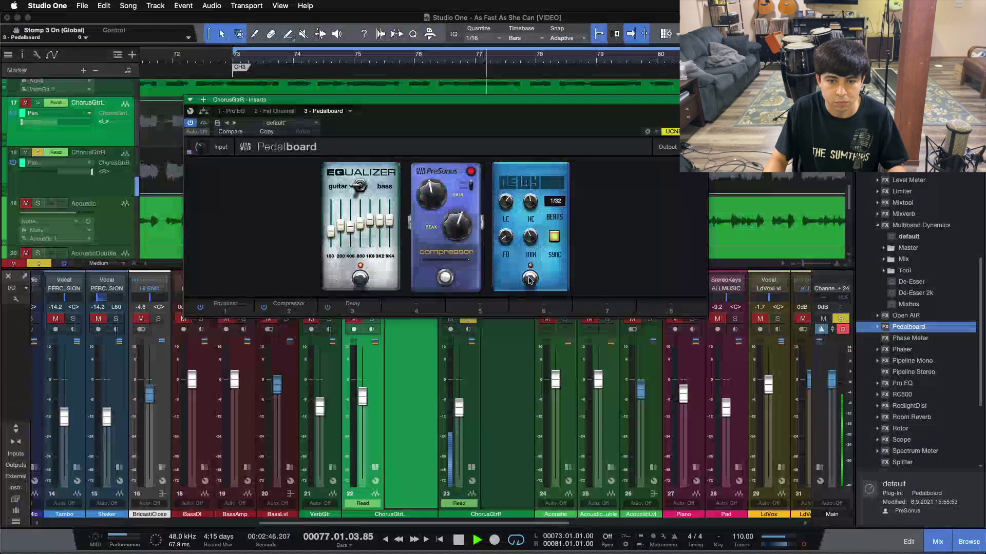
click(529, 279)
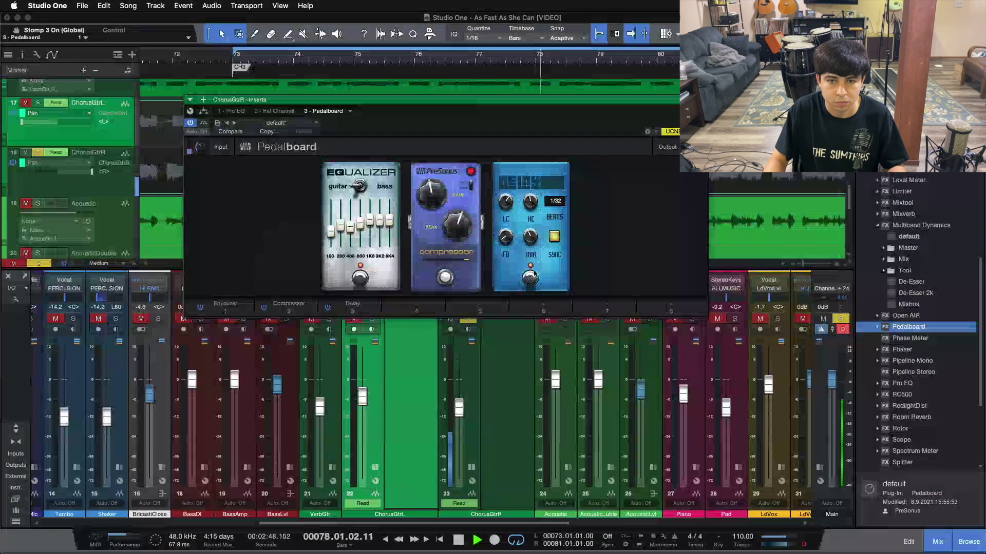
- Try the Delay pedal unsynced with a speed of 100 ms, and turn tempo sync back on
click(553, 237)
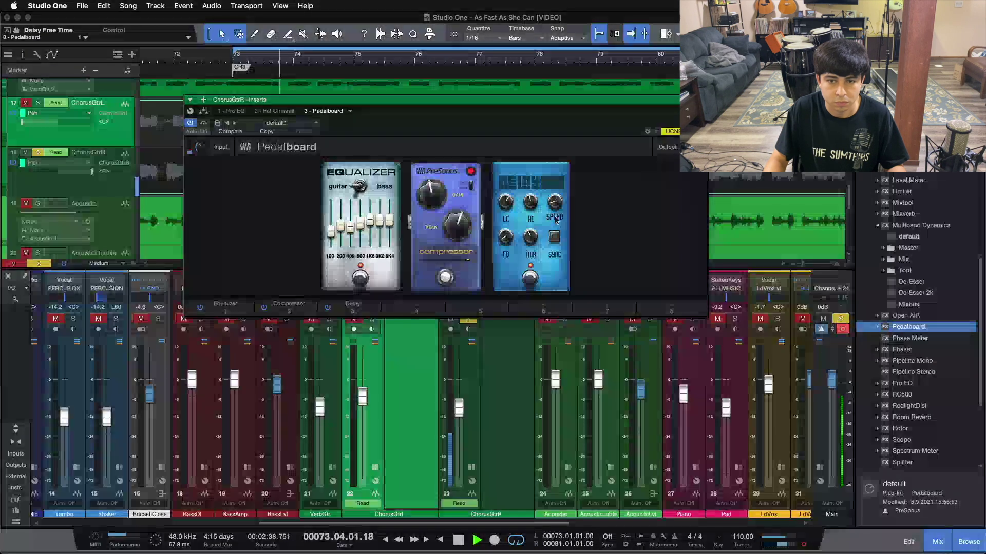
click(73, 42)
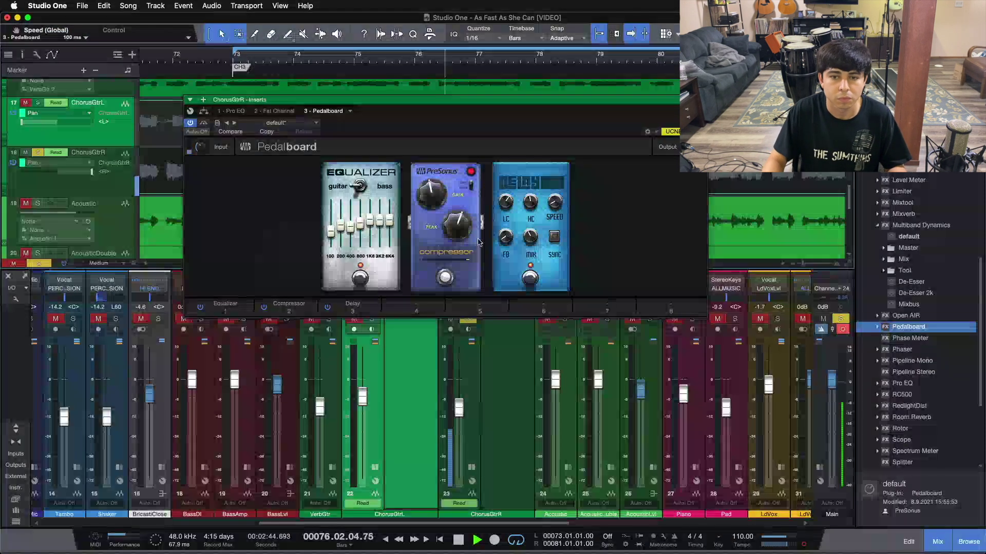
click(554, 237)
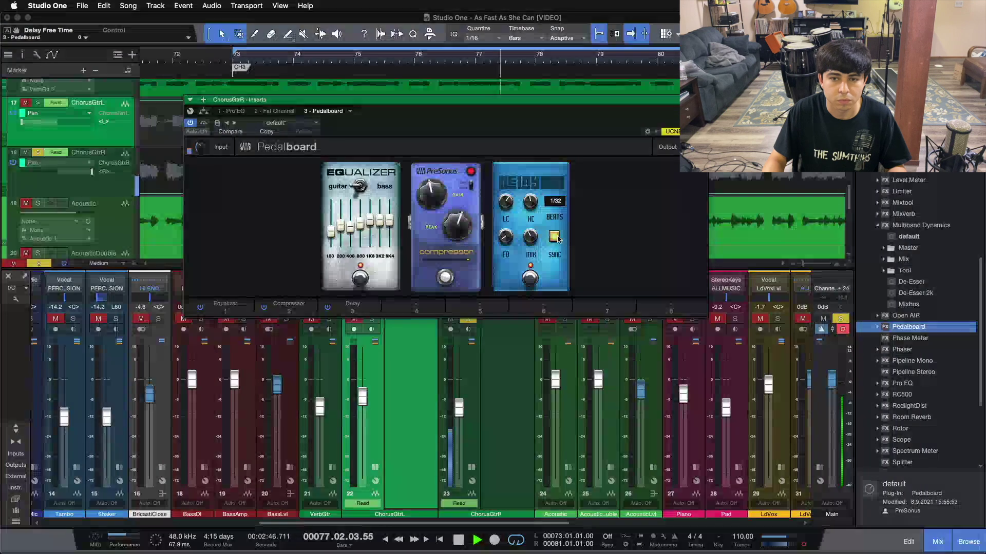
- Raise the Delay pedal's mix to 24% and increase the Compressor pedal's Gain slightly
mouse_move(534, 237)
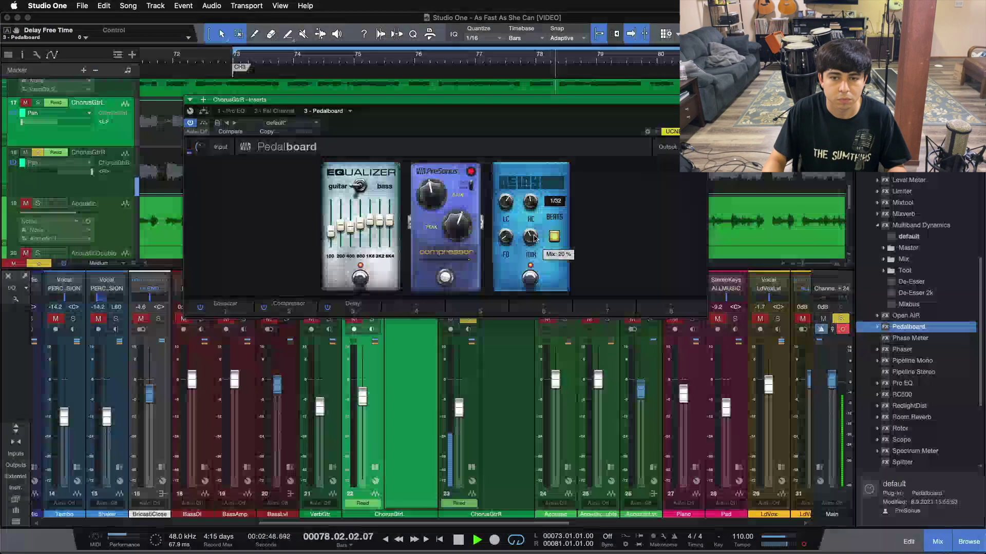
scroll(534, 238, up, 2)
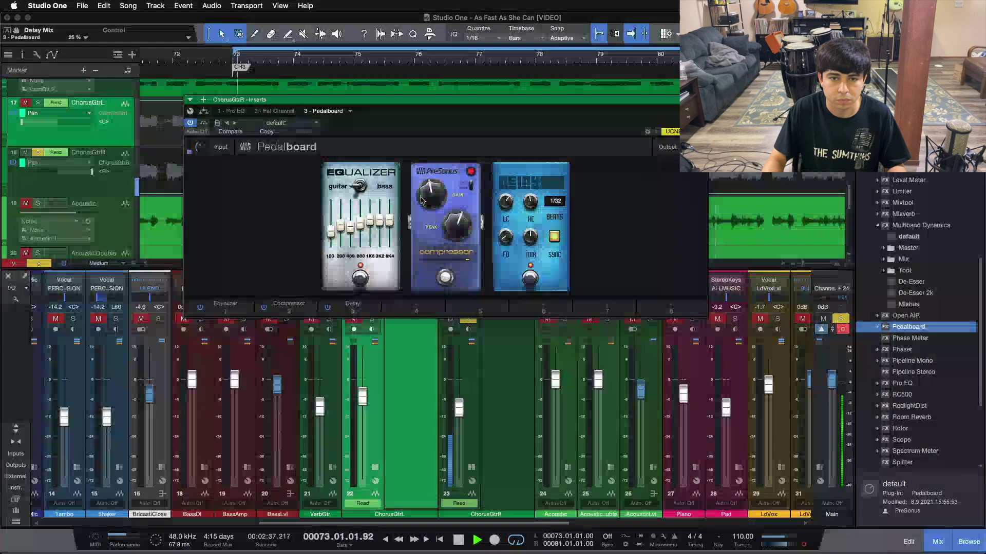
mouse_move(422, 199)
scroll(422, 199, up, 1)
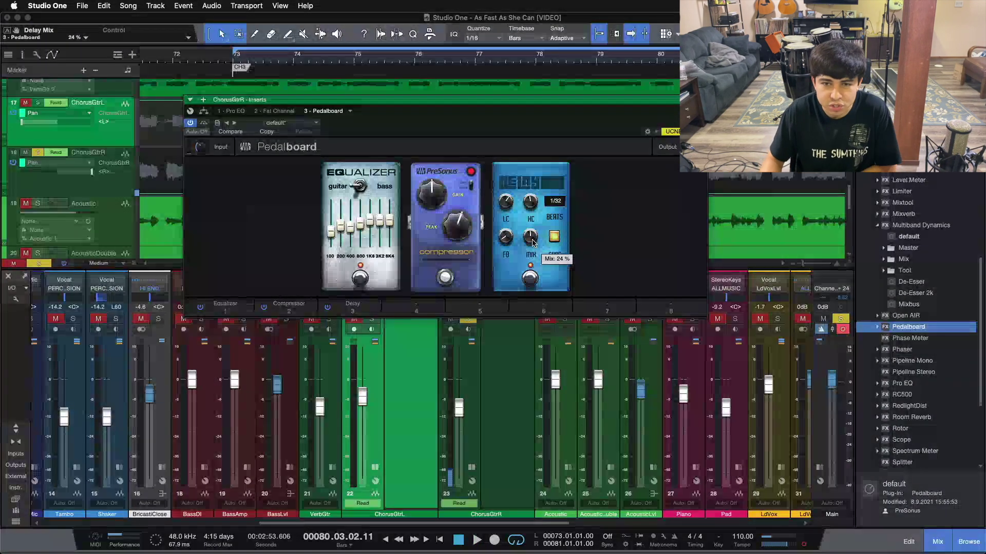
mouse_move(562, 204)
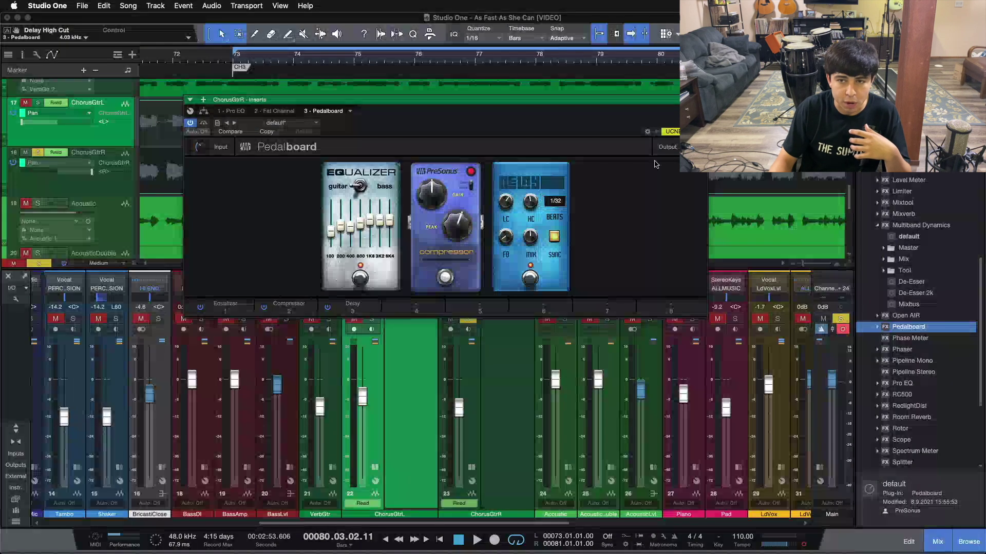
- Close the plug-in window and copy the Pedalboard insert from ChorusGtrR to ChorusGtrL
key(super+w)
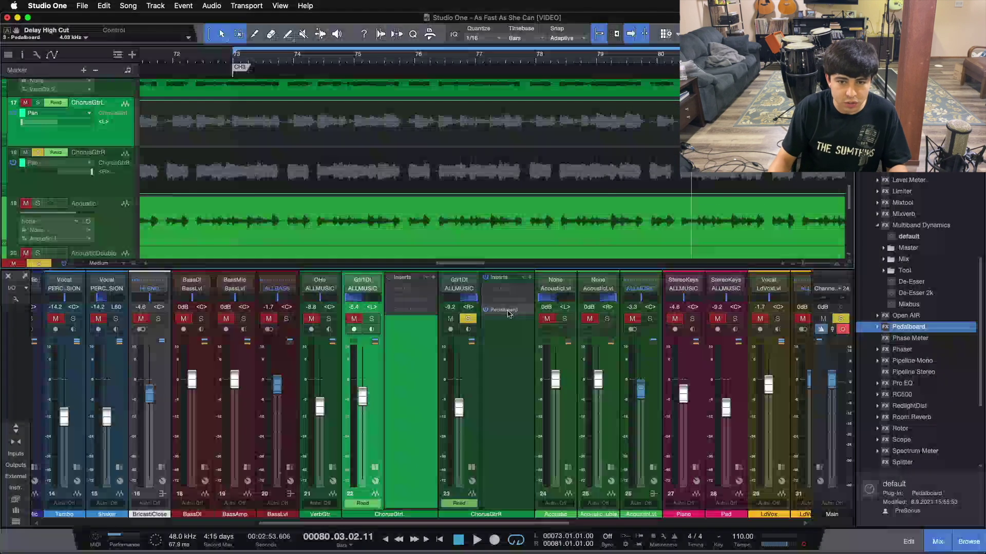
drag(507, 314, 416, 331)
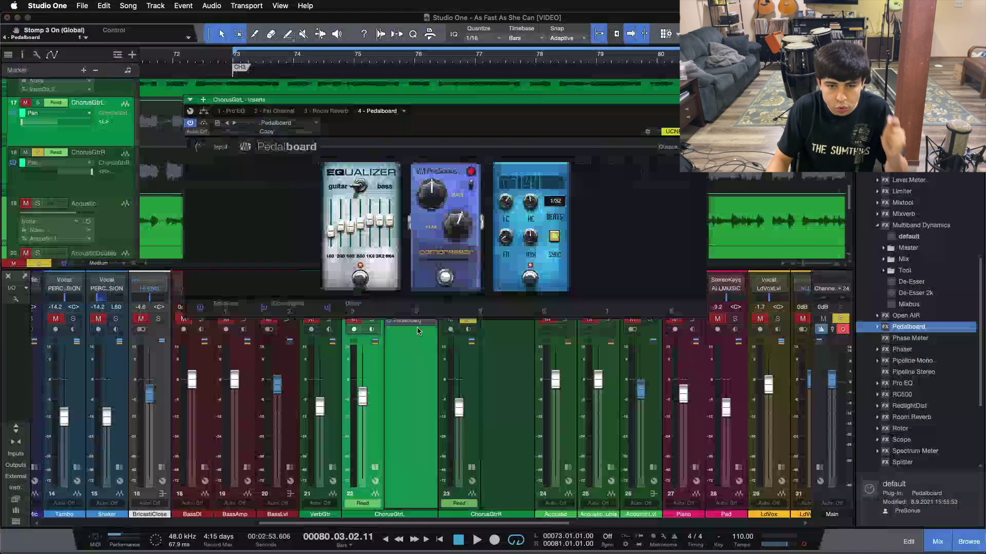
- Solo ChorusGtrL, switch off the Delay pedal in its Pedalboard, and play the chorus from the start
click(371, 318)
click(403, 321)
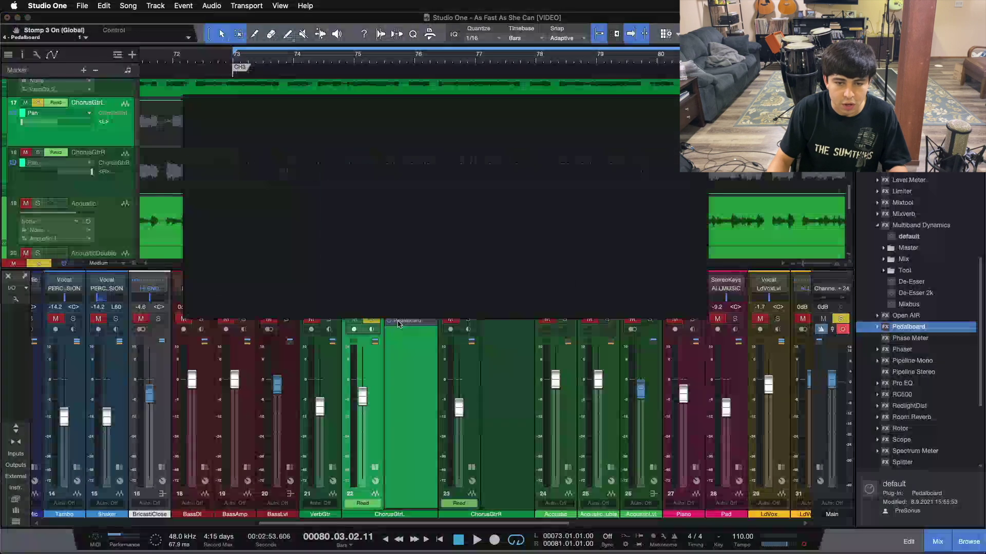
click(531, 278)
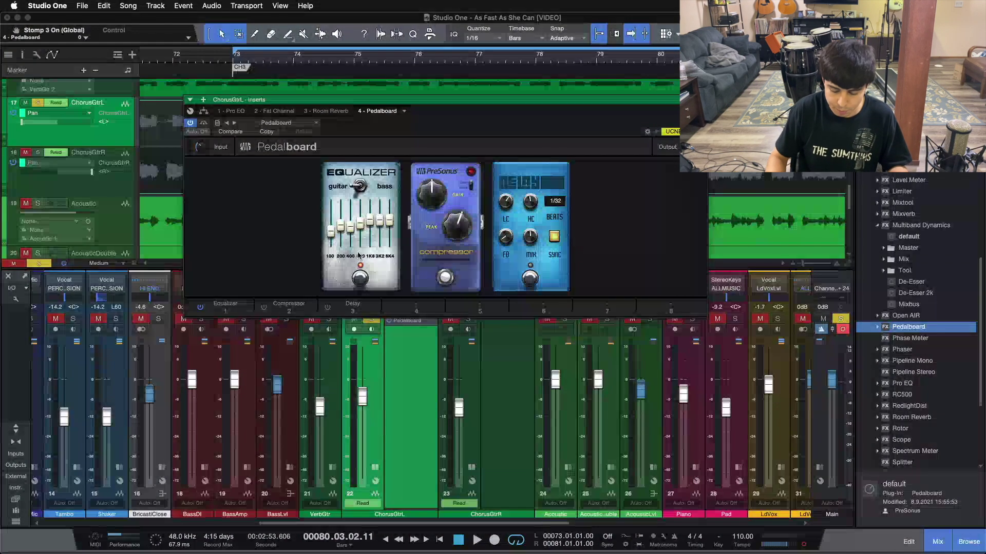
key(space)
key(space)
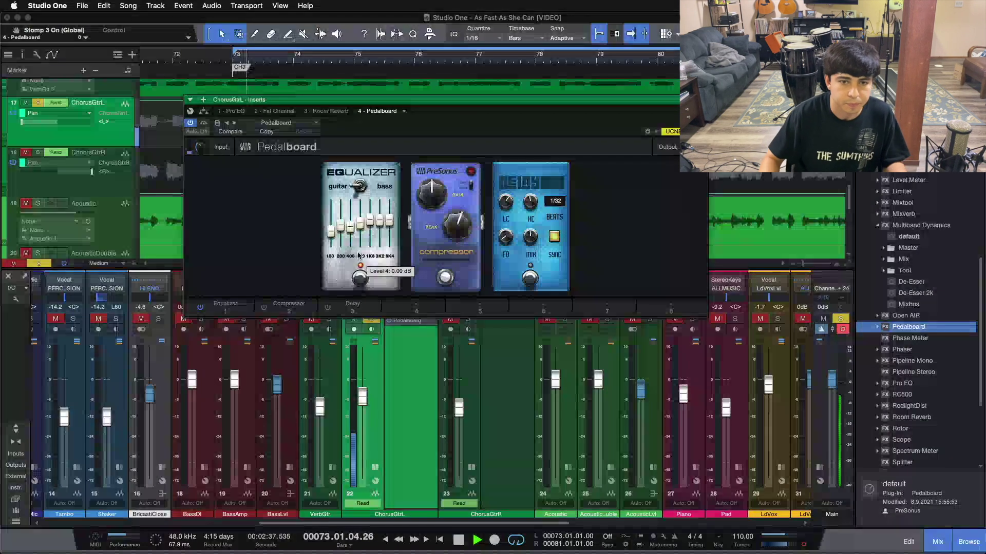
- Set the Equalizer pedal's 200 Hz band to -2.40 dB on ChorusGtrL and toggle the pedal off and on to compare
drag(451, 127, 623, 156)
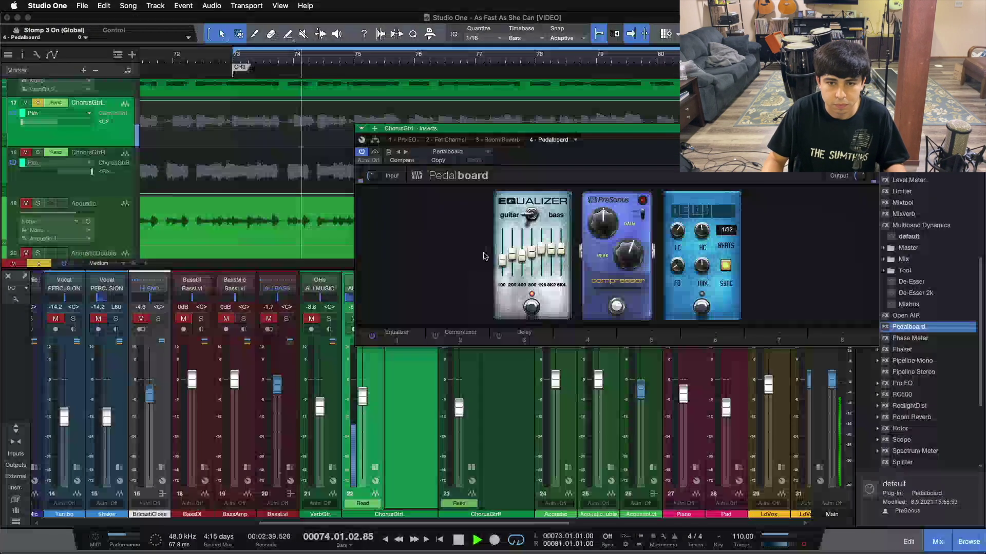
mouse_move(513, 256)
scroll(513, 256, down, 3)
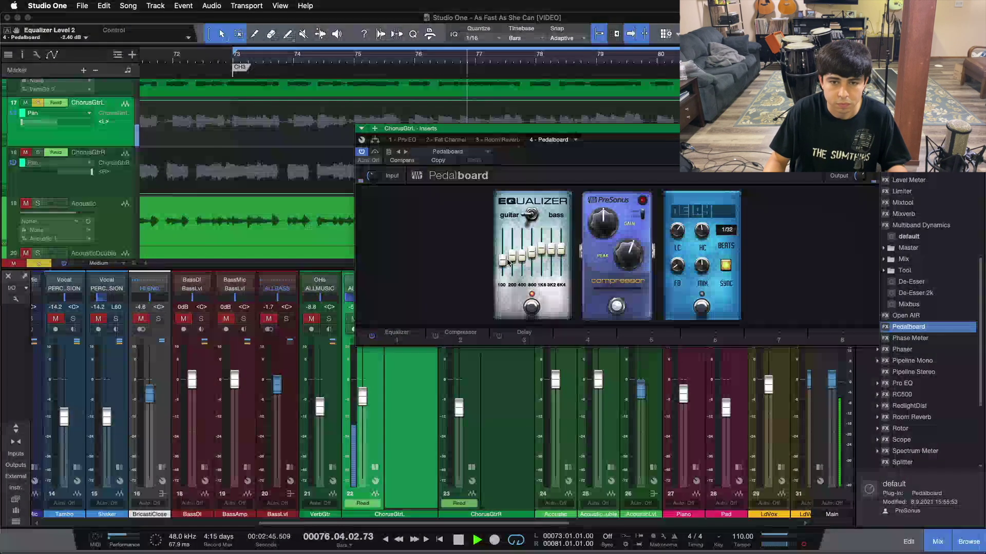
click(532, 307)
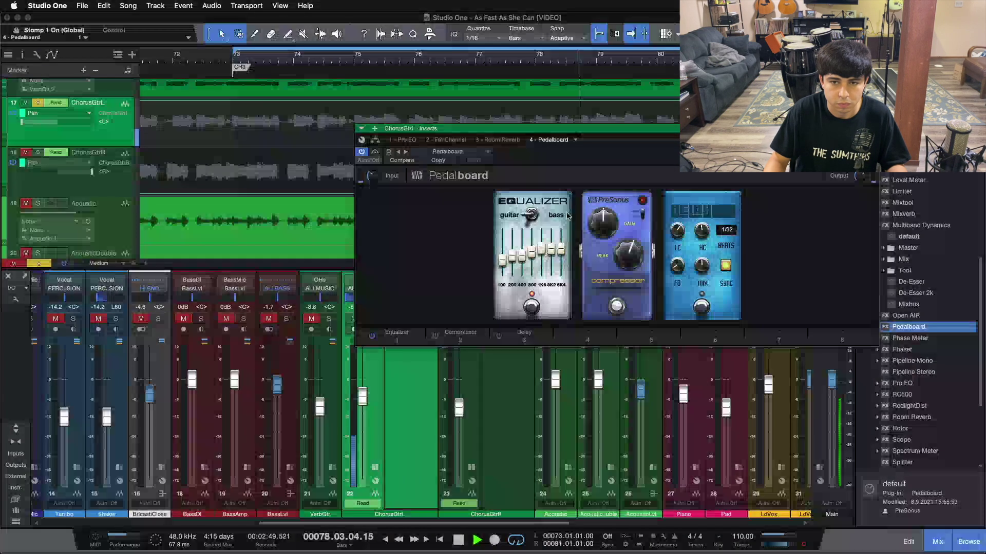
- Toggle the Compressor pedal off and on to compare, and raise its Peak to 64
drag(633, 154, 596, 184)
click(579, 337)
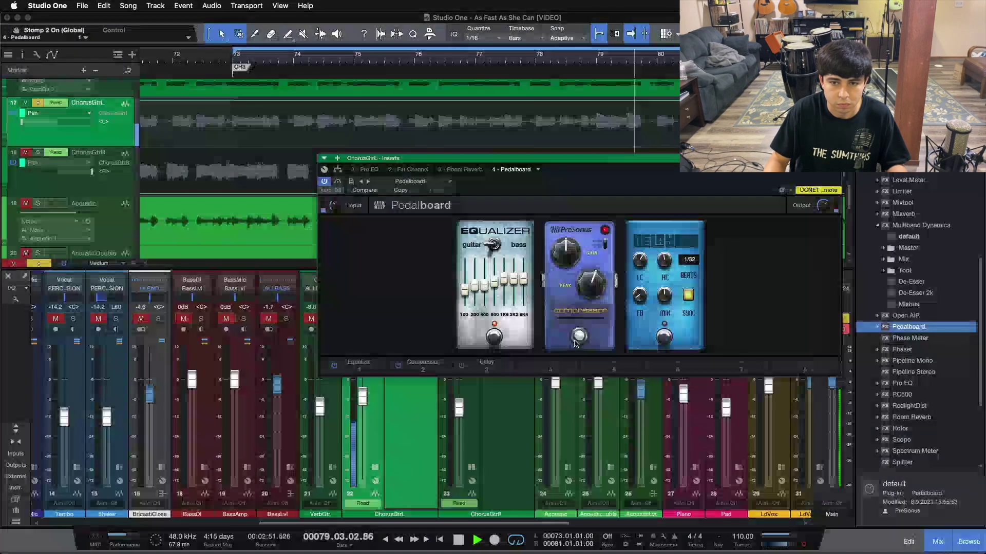
mouse_move(592, 292)
scroll(590, 291, up, 1)
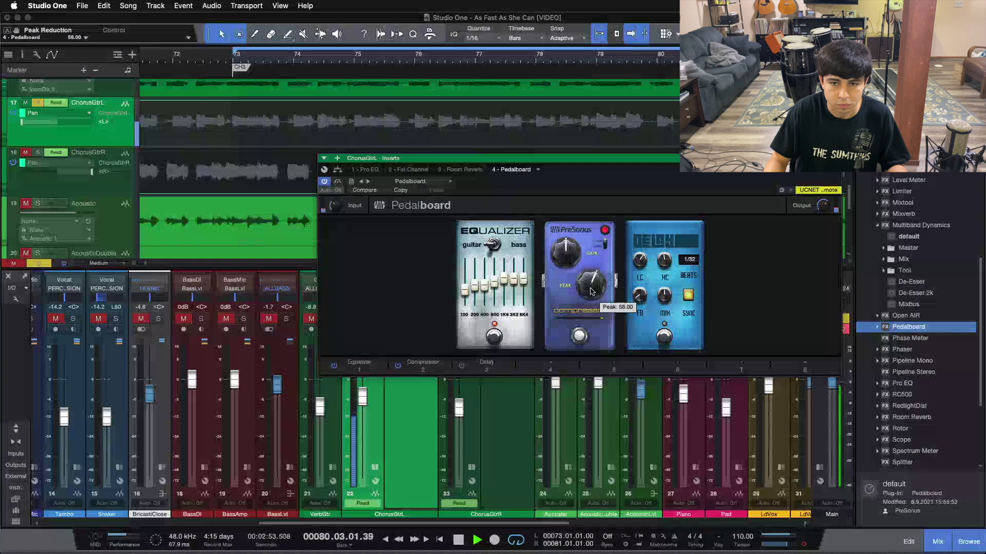
scroll(591, 291, up, 2)
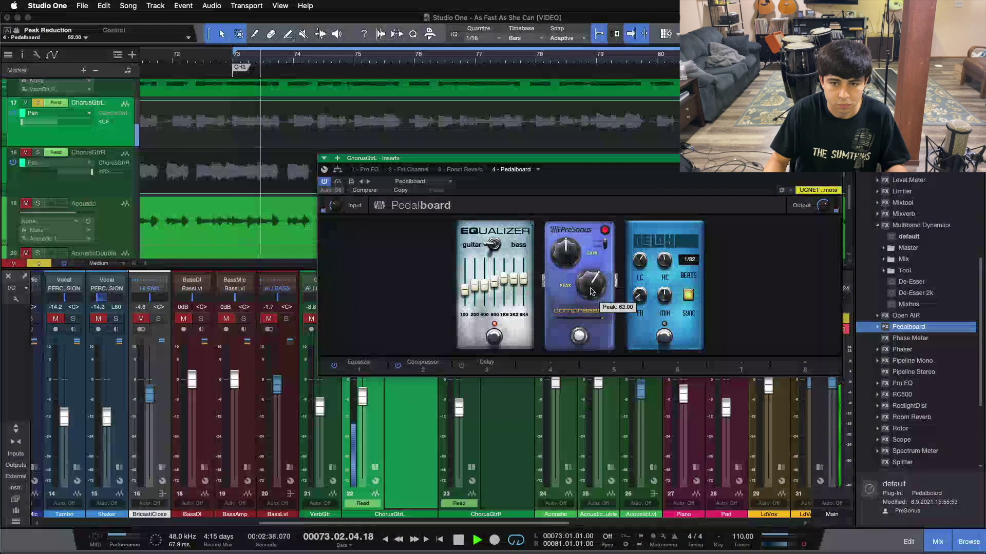
scroll(591, 291, down, 1)
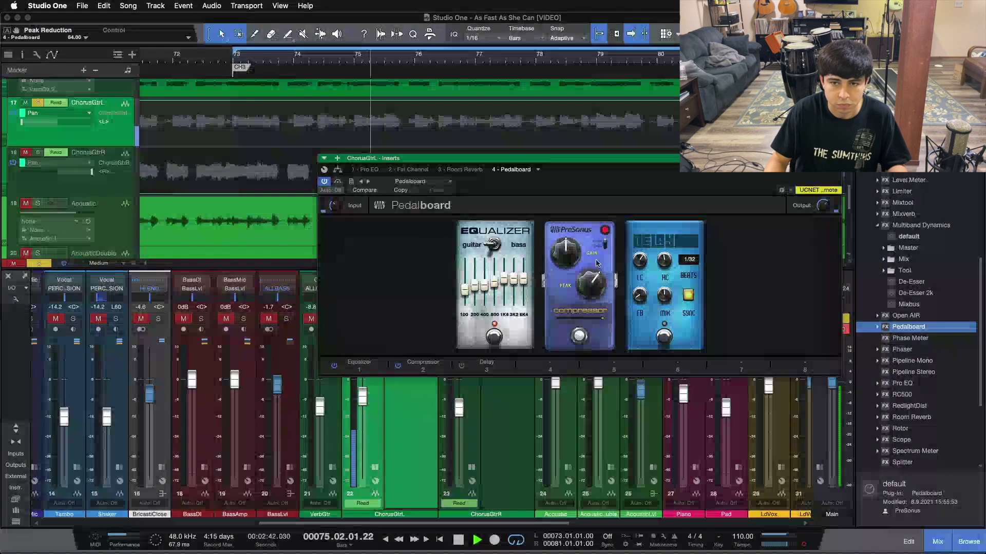
- Lower the Compressor pedal's Gain and set its Peak to 65
drag(563, 252, 463, 302)
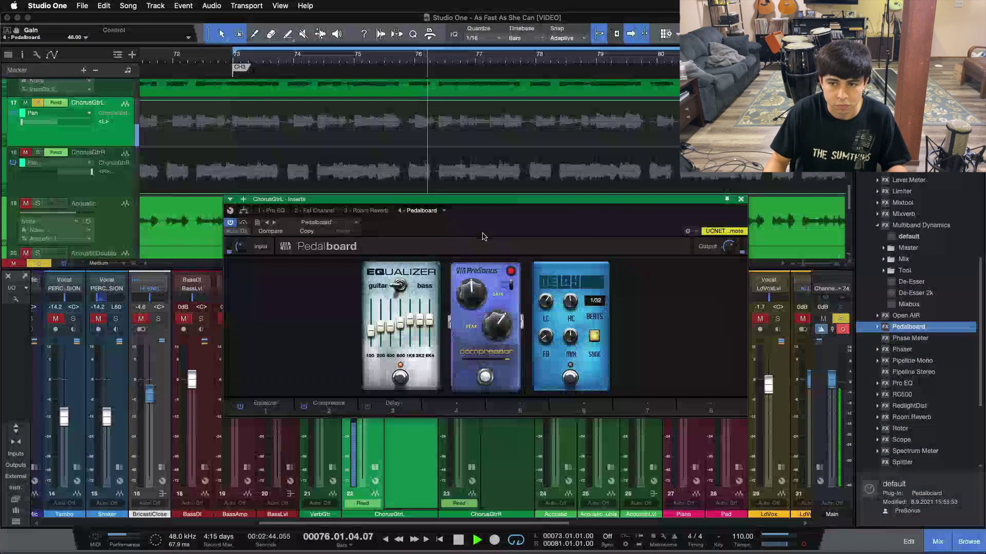
scroll(463, 302, down, 3)
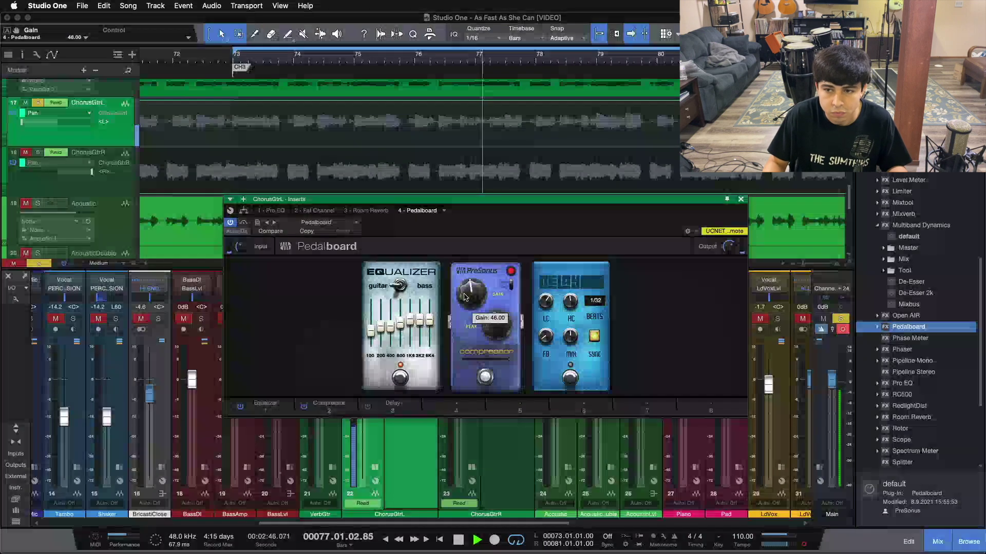
scroll(464, 297, down, 1)
drag(486, 227, 482, 173)
scroll(468, 244, down, 1)
scroll(467, 244, down, 1)
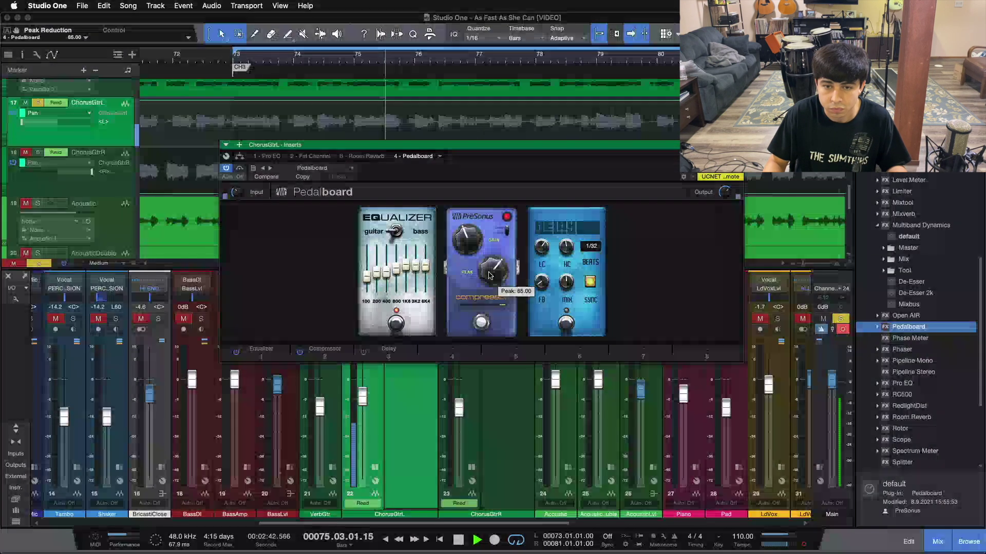
mouse_move(468, 247)
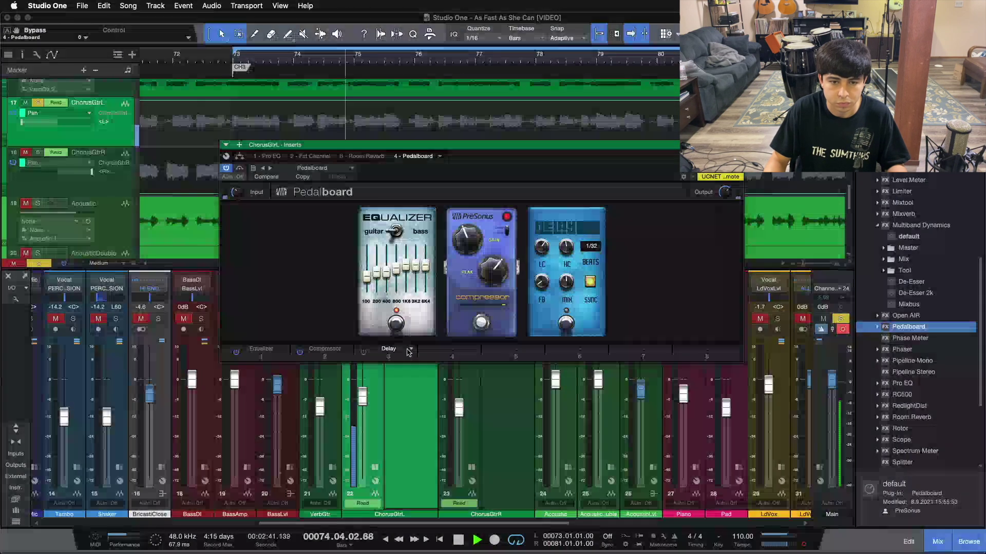
- Replace the switched-off Delay pedal with a Reverb pedal and reduce its Size to 0%
click(390, 351)
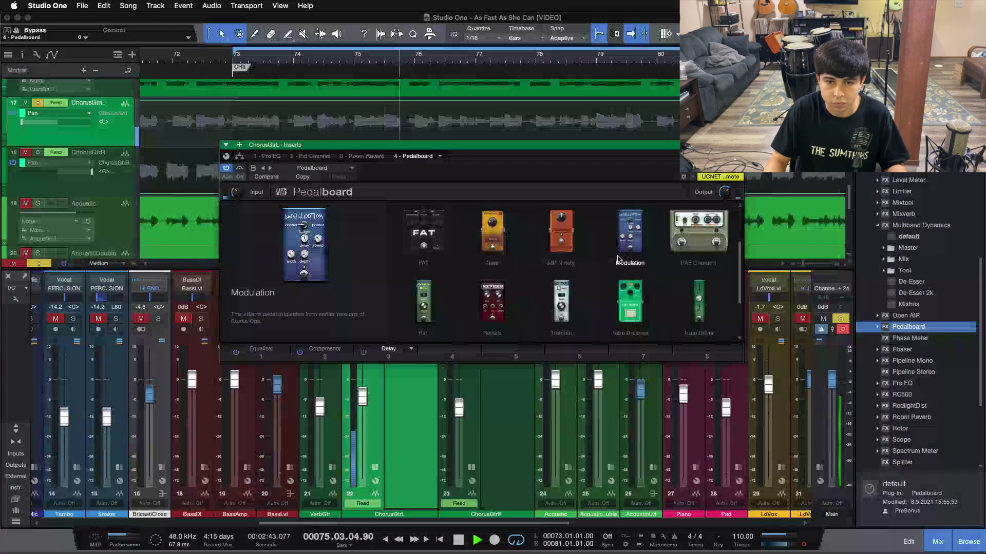
click(483, 300)
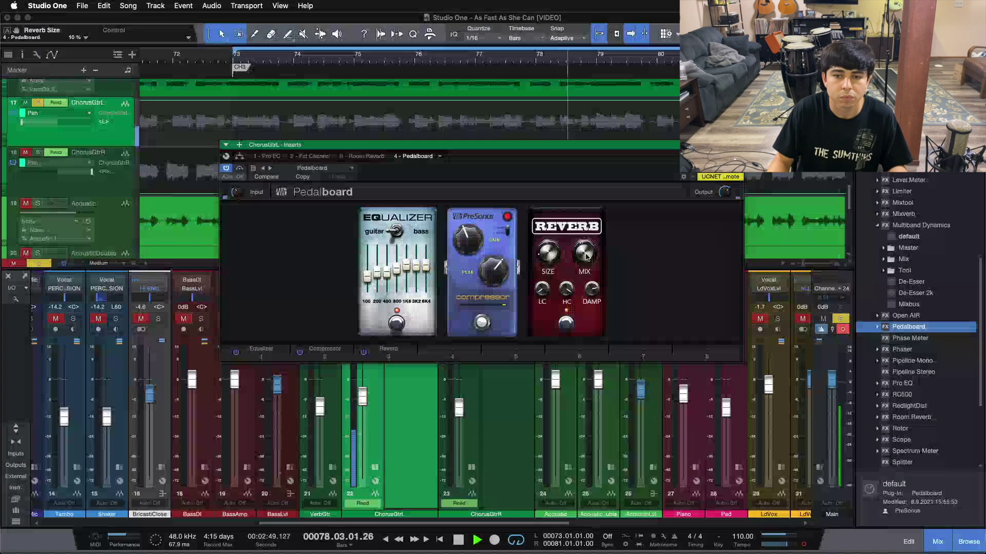
scroll(546, 257, down, 4)
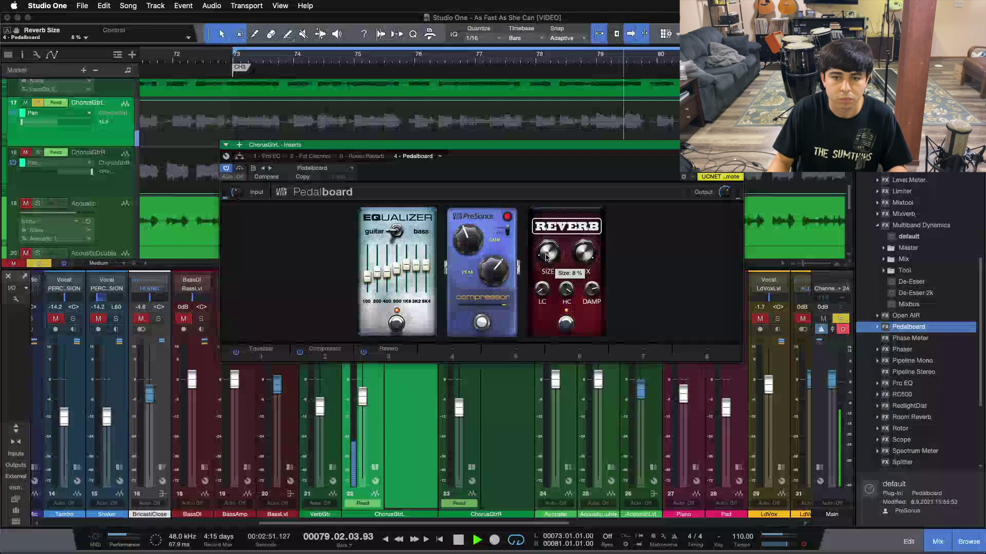
scroll(546, 257, down, 5)
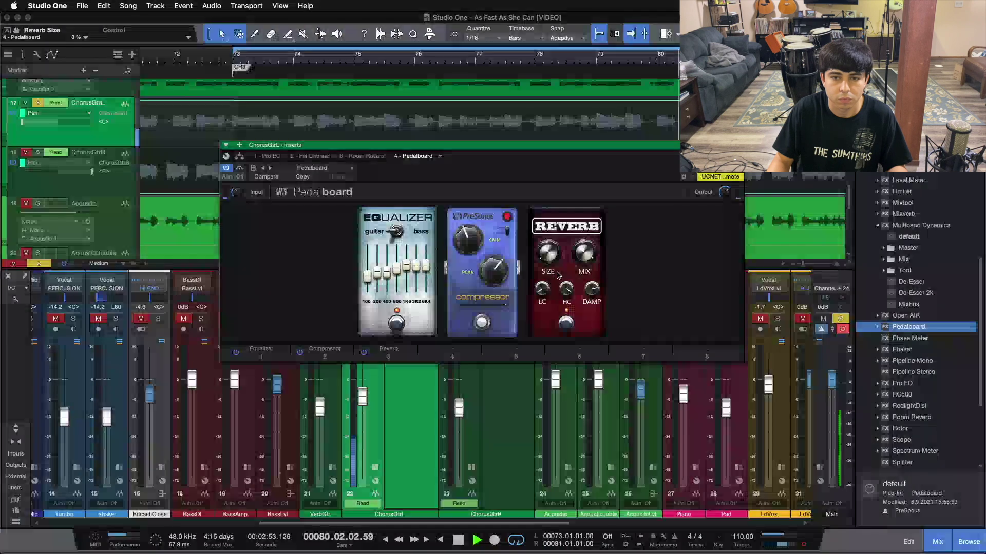
- Adjust the Reverb pedal's low cut and set its Mix to 20%
drag(547, 304, 543, 222)
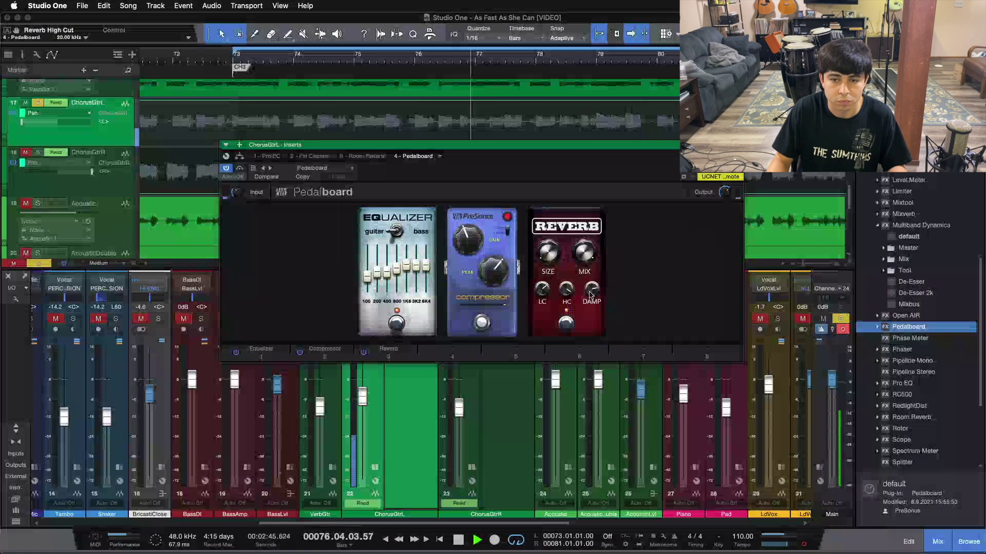
drag(582, 263, 588, 250)
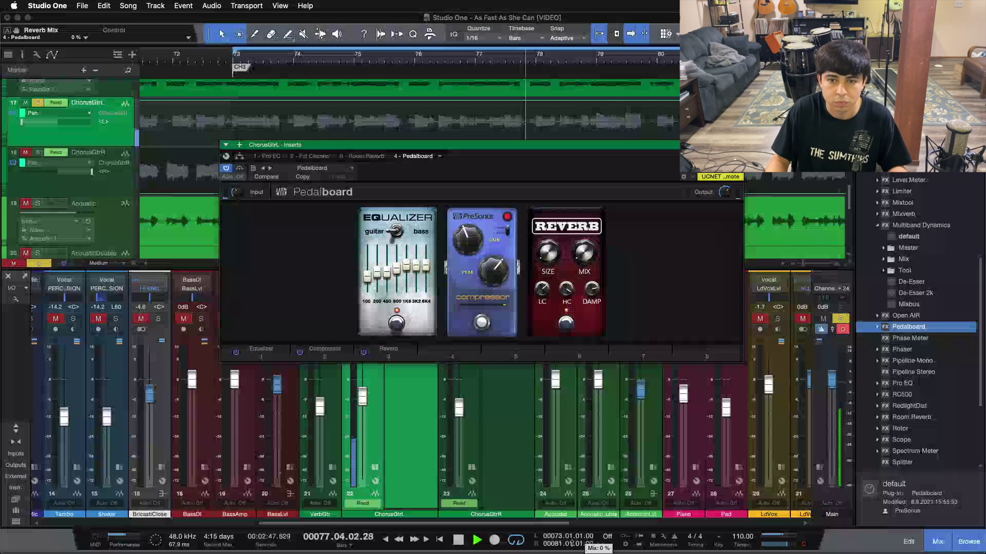
scroll(588, 250, up, 1)
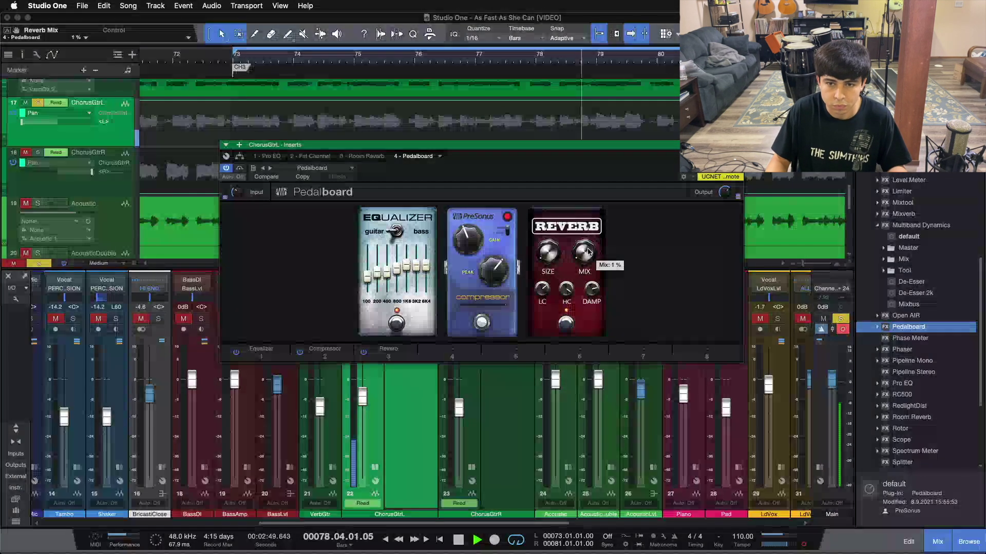
scroll(588, 250, up, 1)
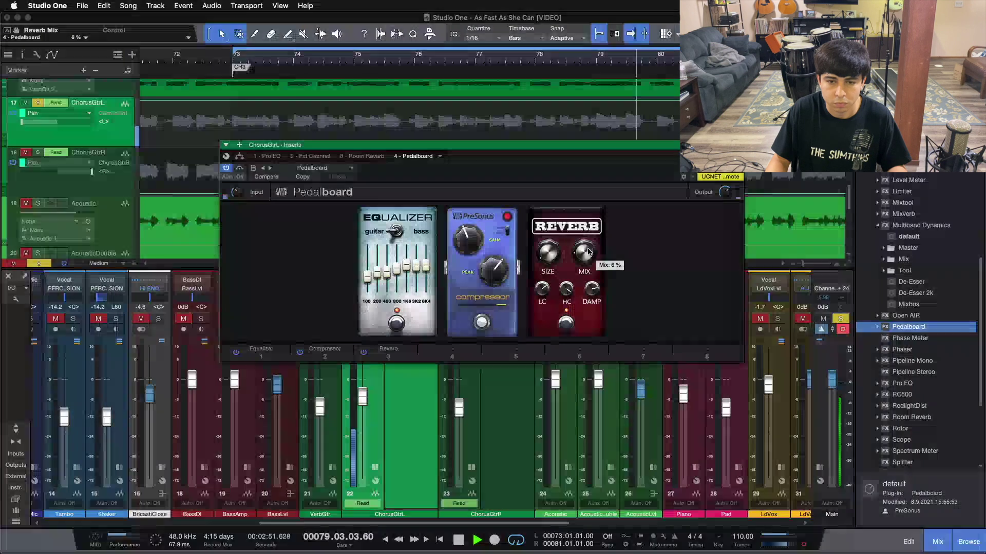
mouse_move(493, 270)
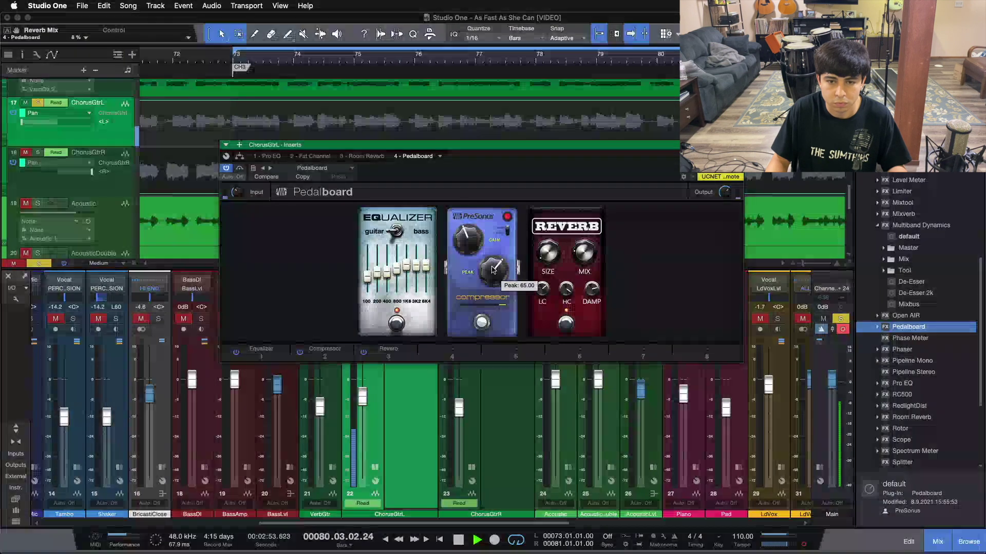
scroll(587, 261, up, 3)
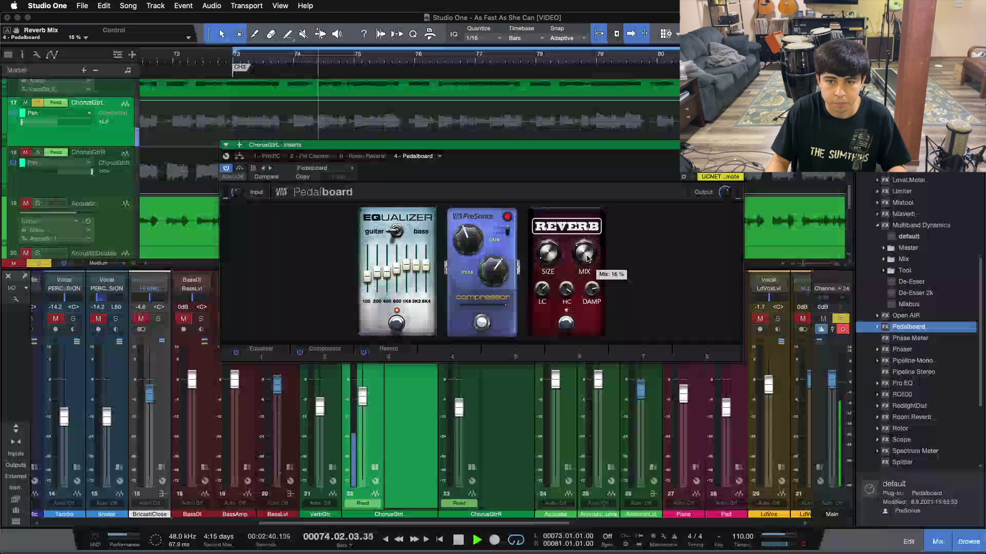
scroll(588, 259, up, 2)
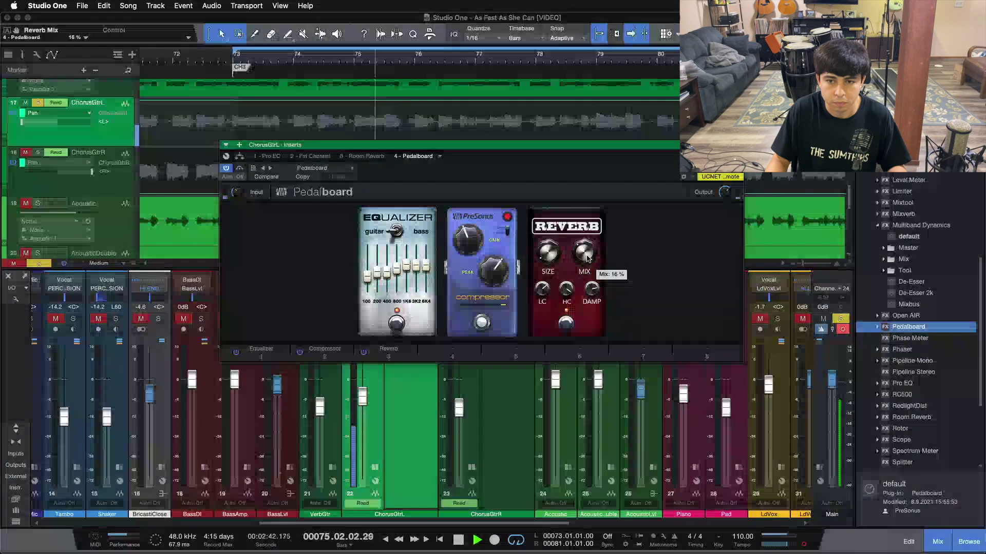
scroll(588, 258, up, 1)
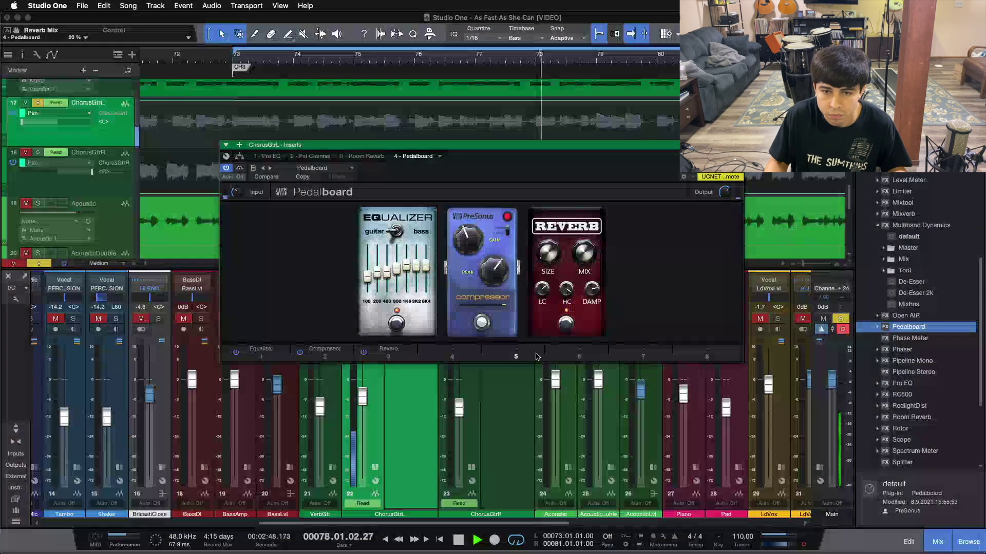
click(452, 352)
scroll(533, 275, down, 5)
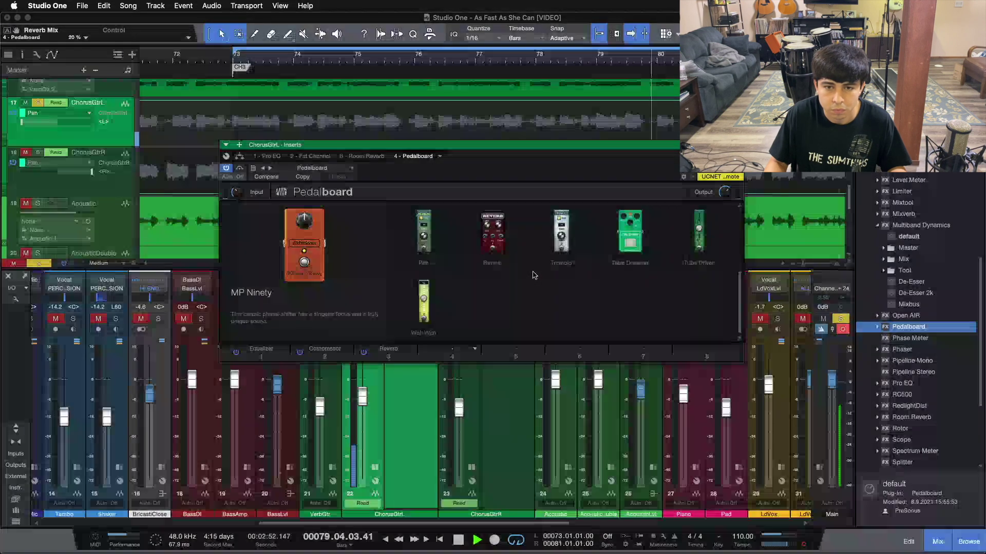
scroll(533, 276, up, 4)
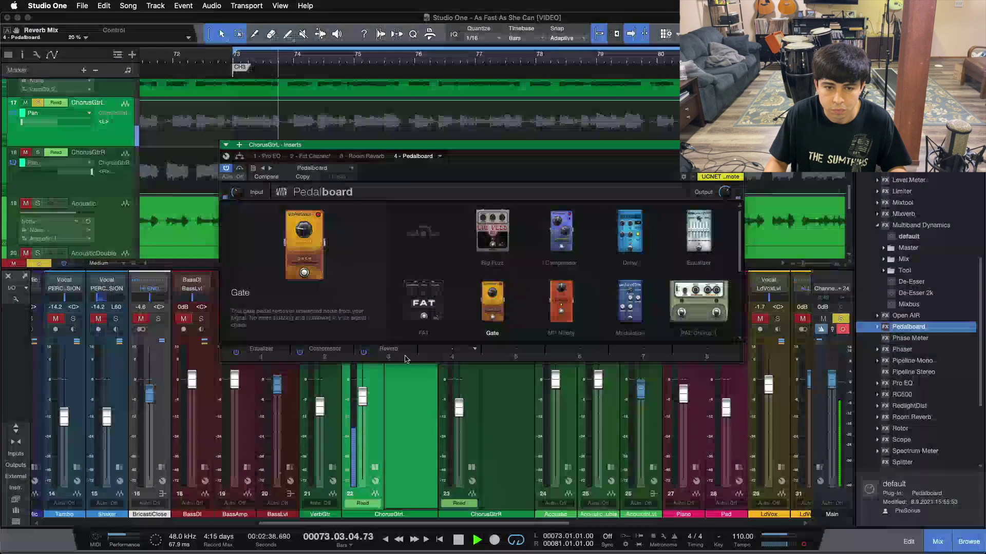
click(384, 356)
- Raise the Compressor pedal's Gain to 44 and solo ChorusGtrR together with ChorusGtrL
mouse_move(469, 243)
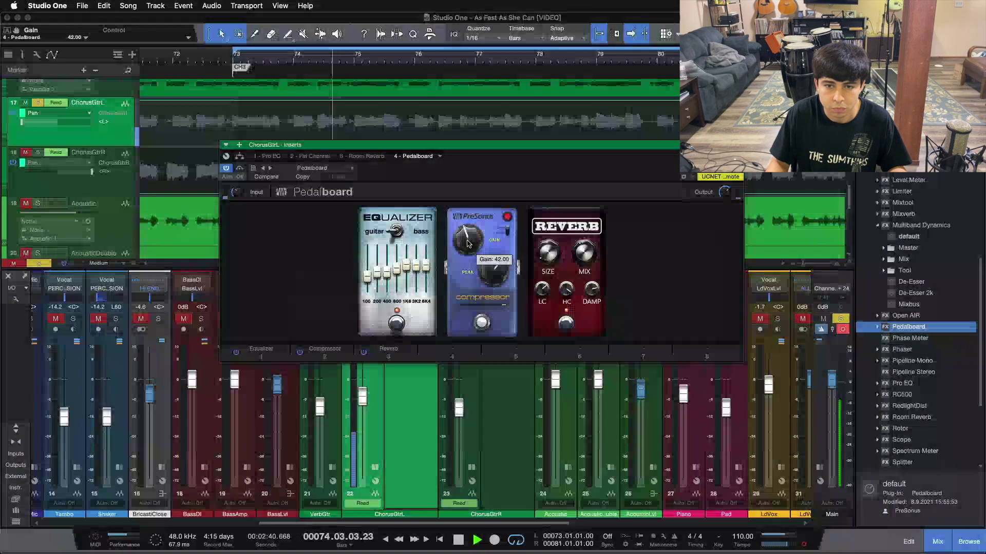
scroll(468, 243, up, 1)
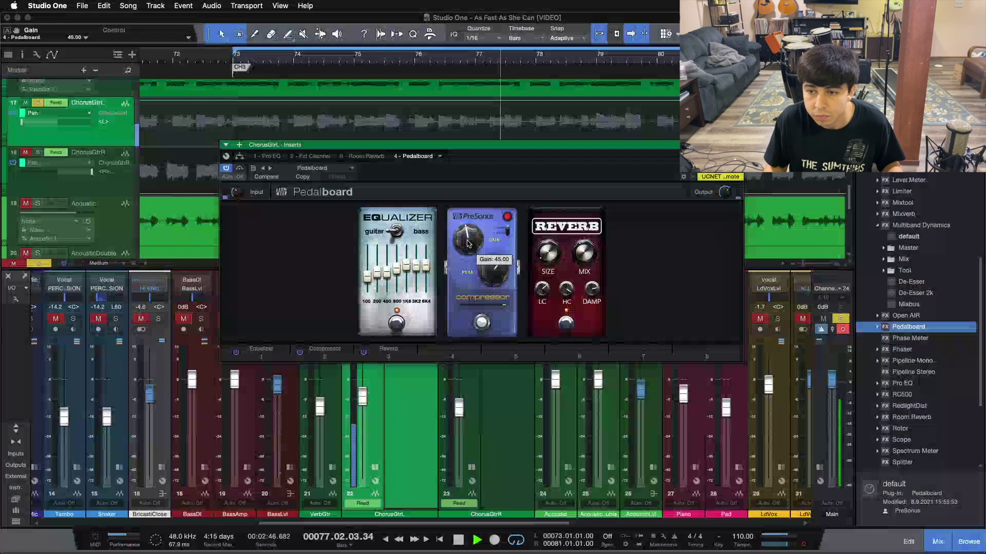
drag(511, 175, 616, 116)
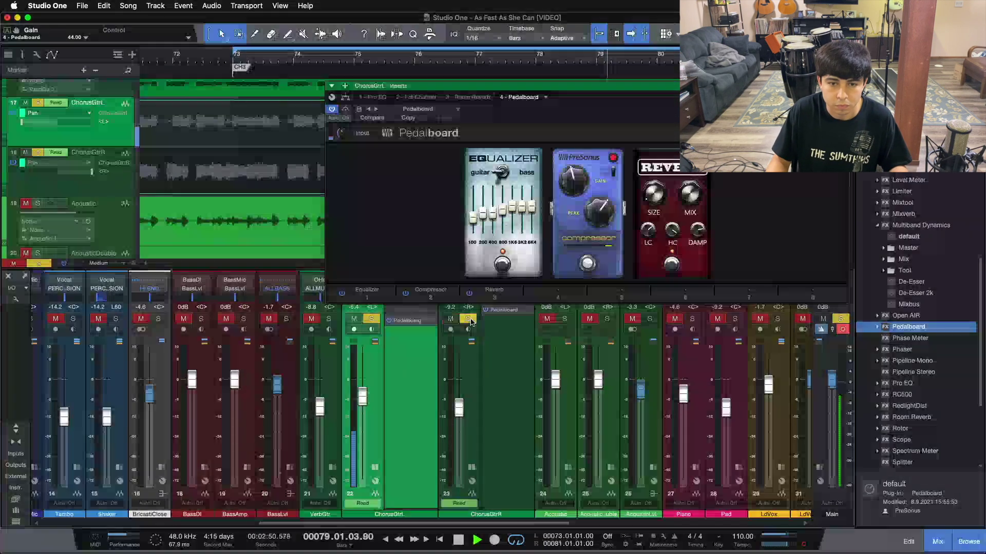
drag(624, 109, 527, 167)
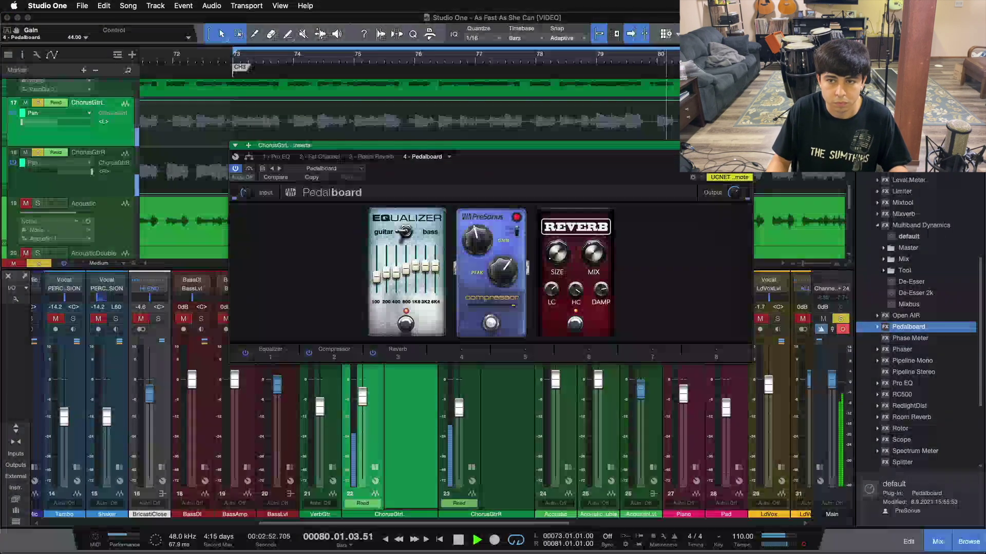
- Close and reopen the ChorusGtrL Pedalboard, and fine-tune the Compressor's Gain to 44 while both guitars play
key(super+w)
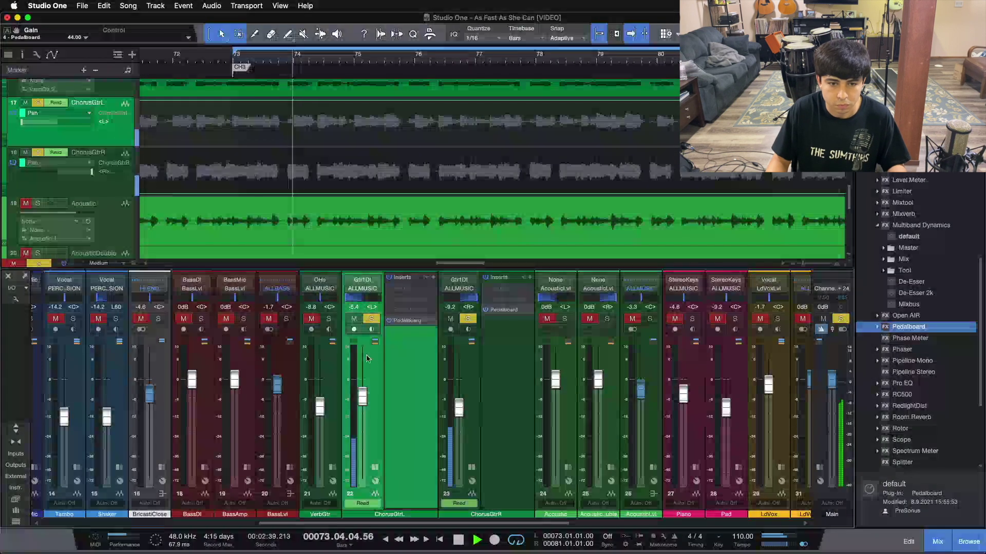
click(407, 320)
drag(476, 239, 477, 241)
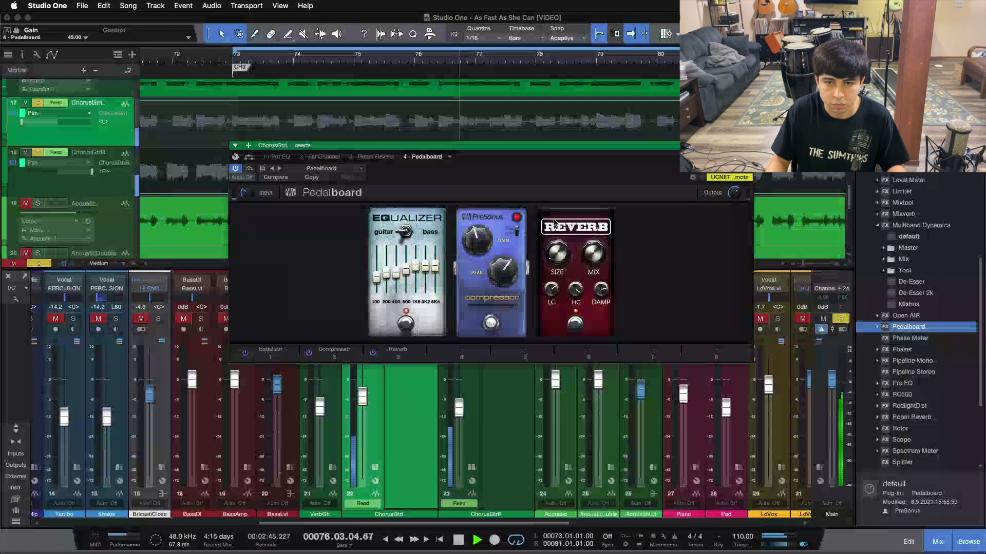
drag(482, 251, 481, 249)
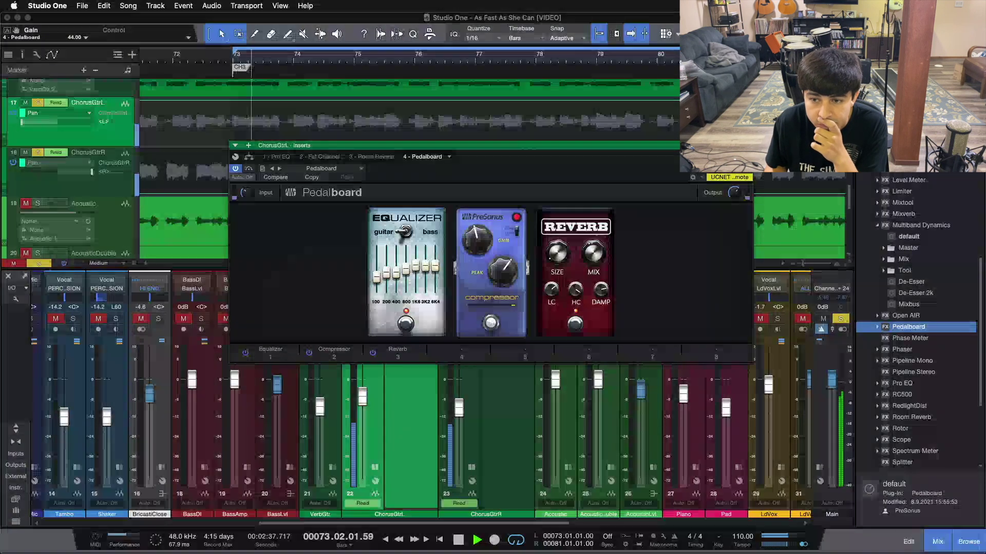
- Close the ChorusGtrL Pedalboard, review the pedals in ChorusGtrR's Pedalboard, and stop playback
key(super+w)
click(503, 310)
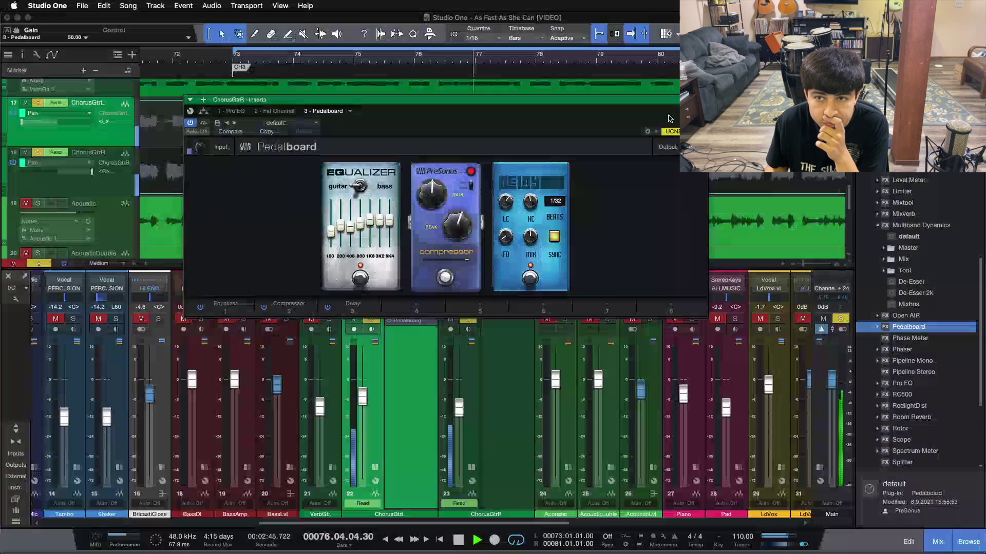
key(super+w)
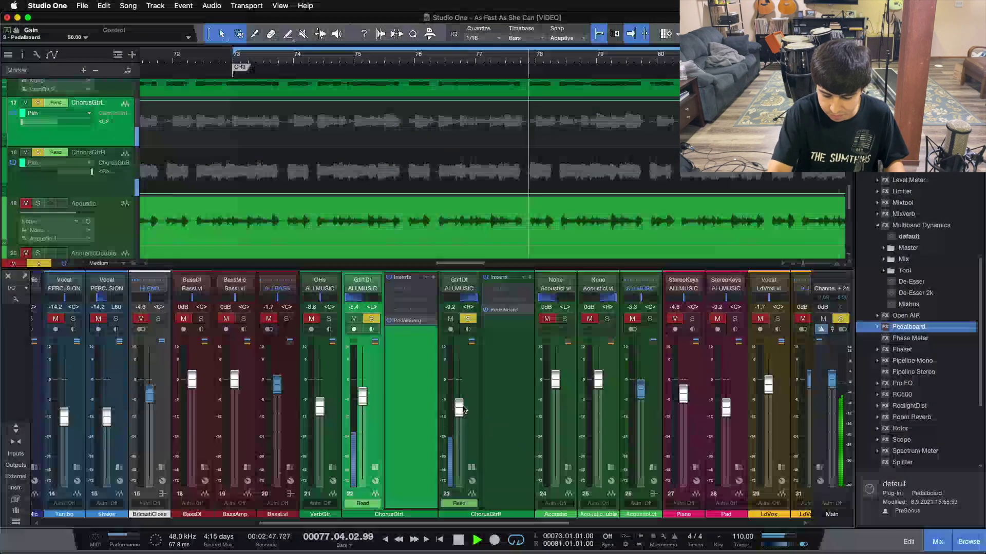
key(space)
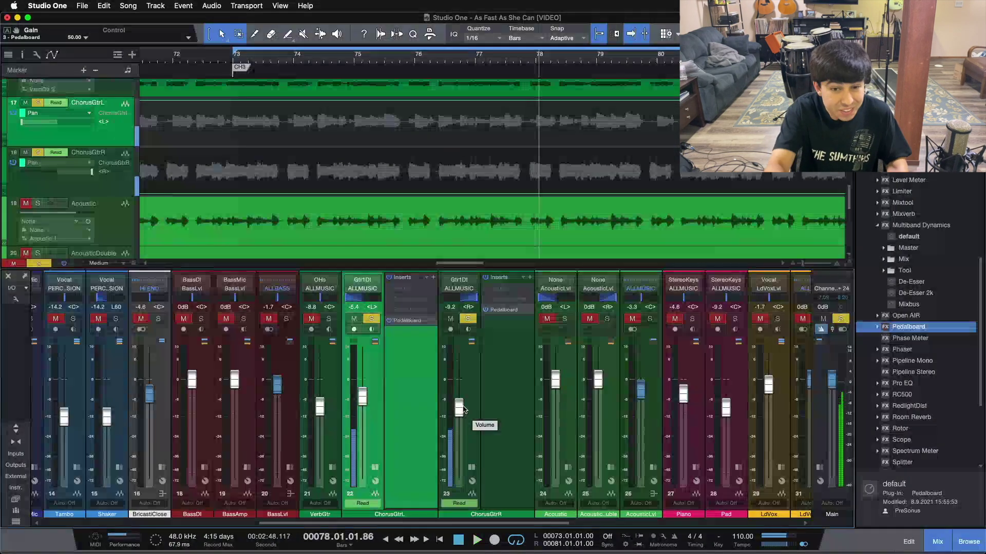
- Review the Equalizer, Compressor and Reverb pedals in ChorusGtrL's Pedalboard, uncovering the chorus guitar tracks behind its window, and close the plug-in
double_click(408, 321)
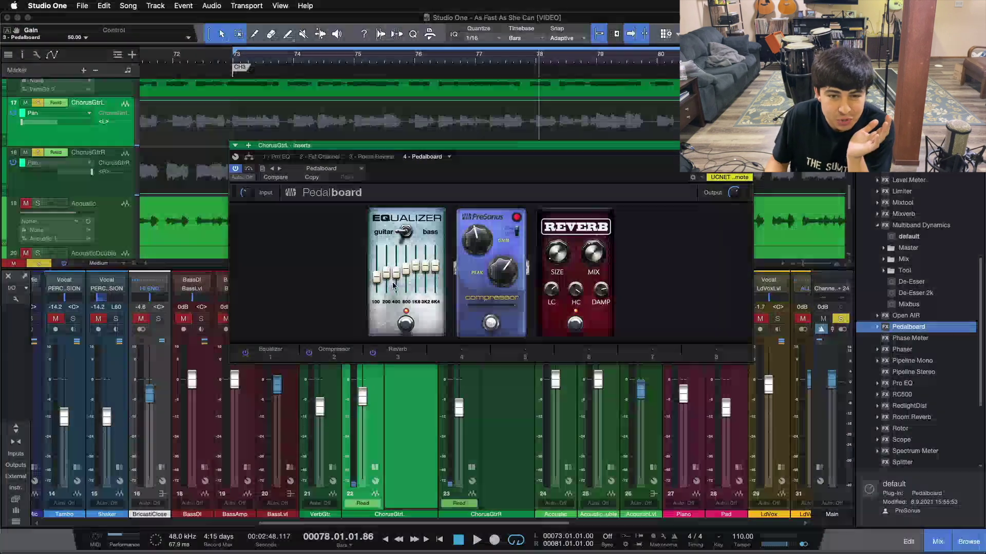
mouse_move(385, 276)
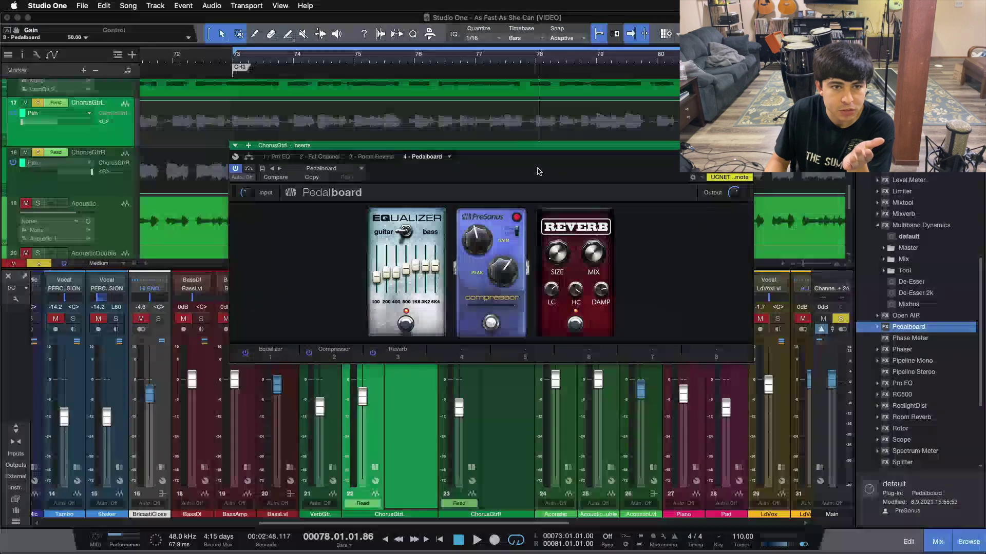
drag(538, 171, 507, 258)
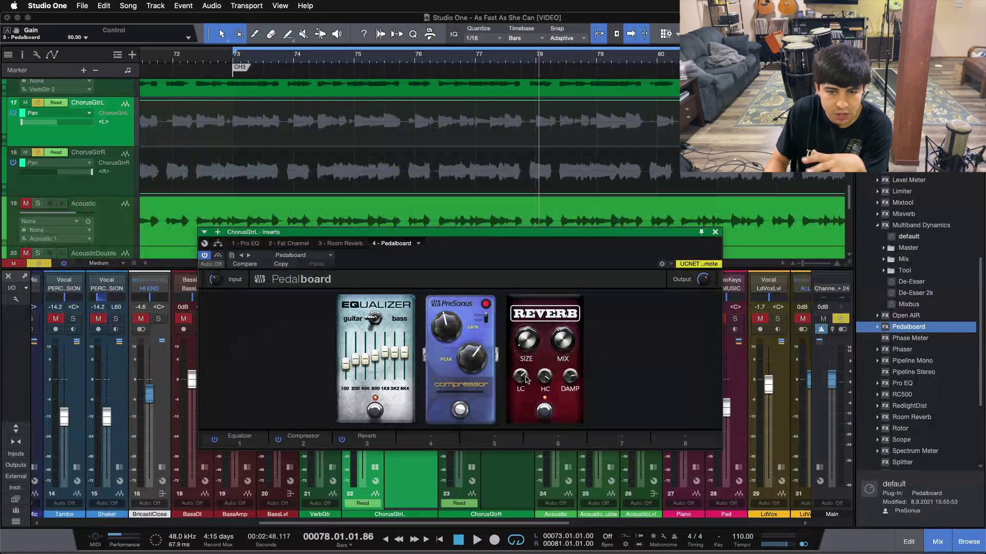
mouse_move(526, 380)
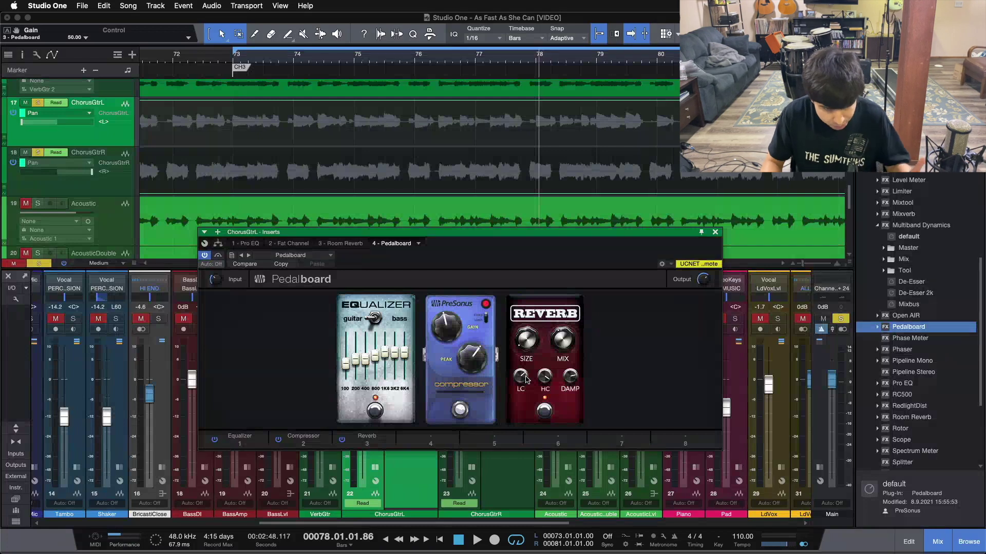
click(715, 234)
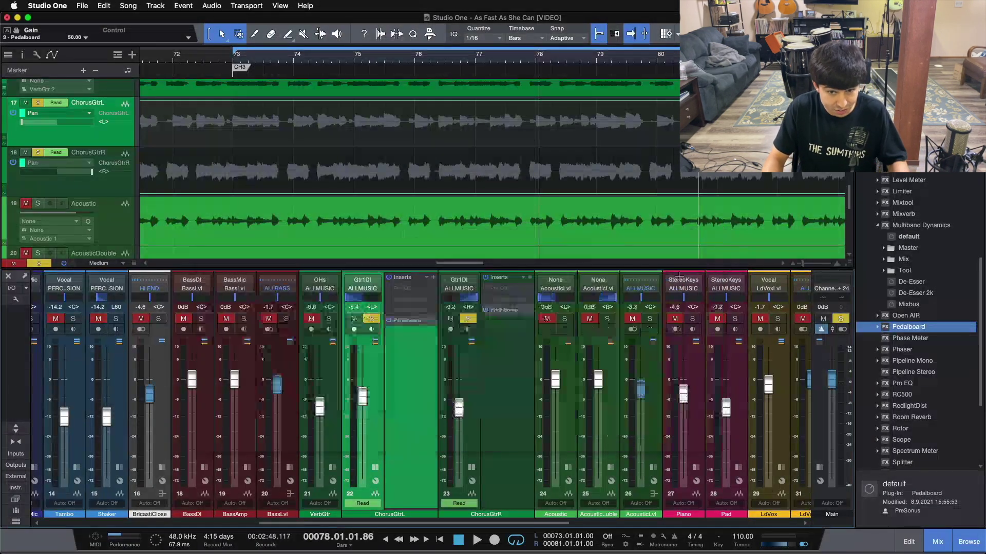
click(411, 320)
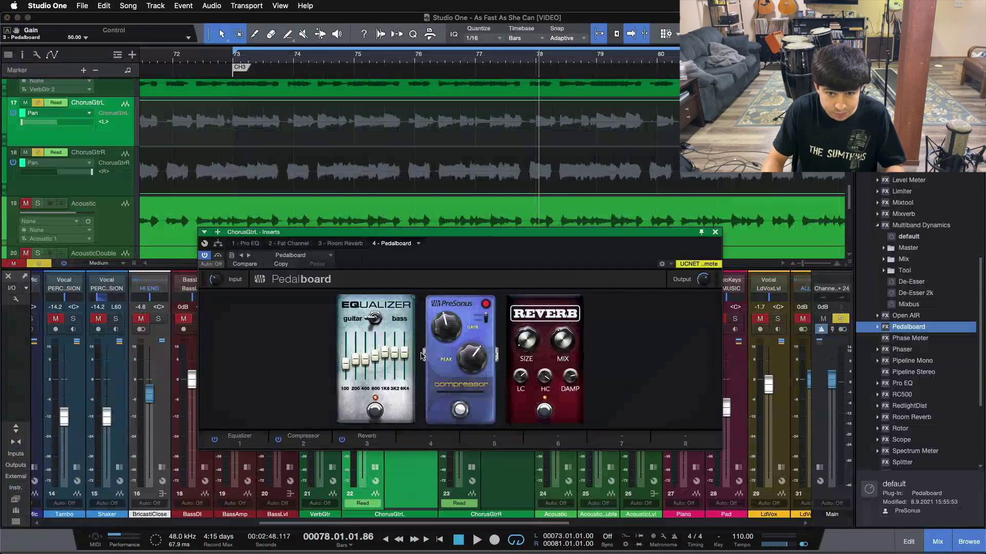
click(715, 233)
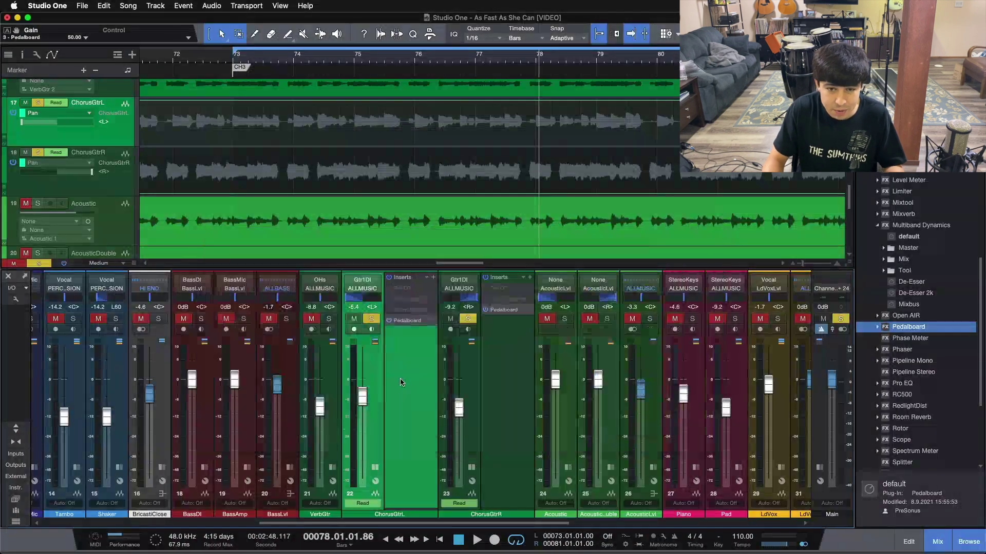
- Select ChorusGtrL and ChorusGtrR together, play them soloed from bar 73, and toggle their inserts to compare the sound
shift+click(505, 367)
key(Home)
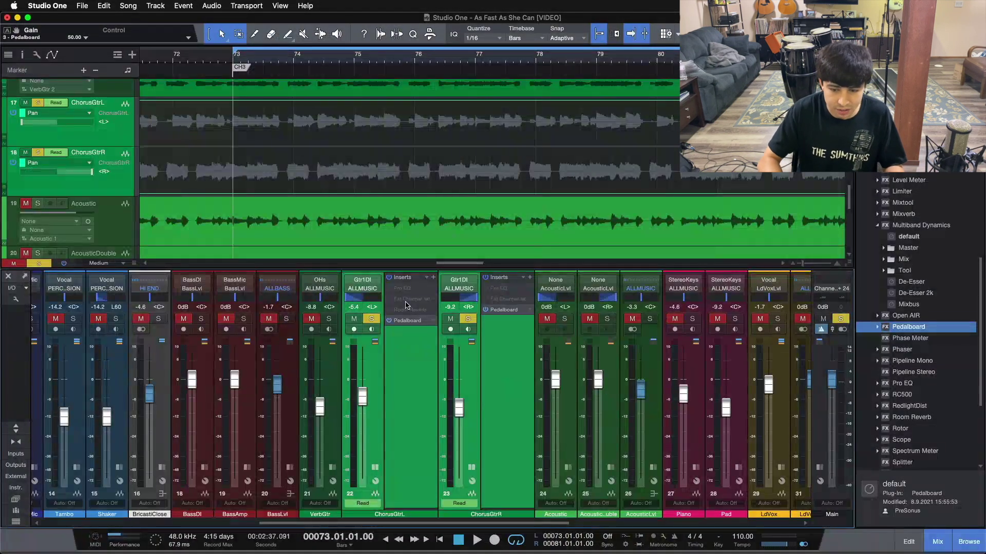
key(space)
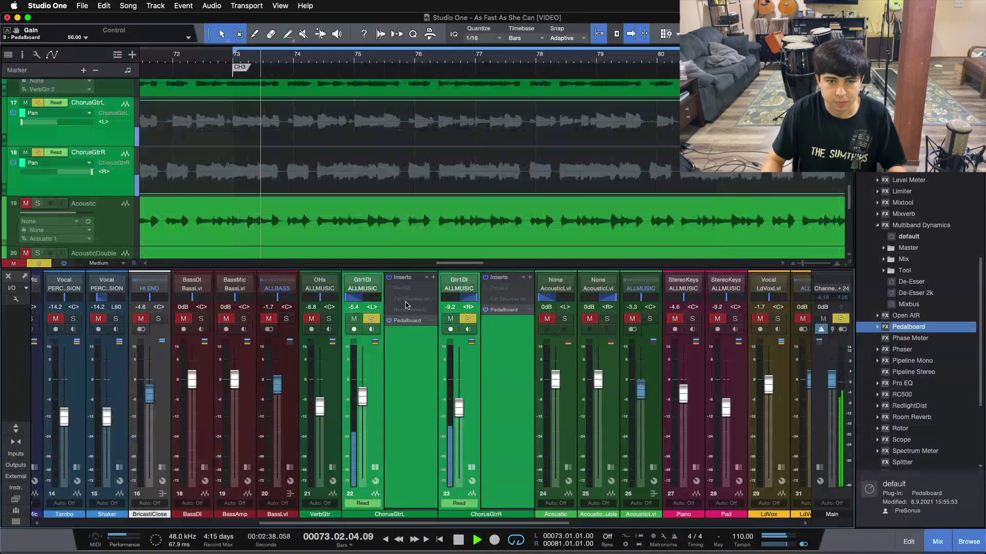
click(388, 278)
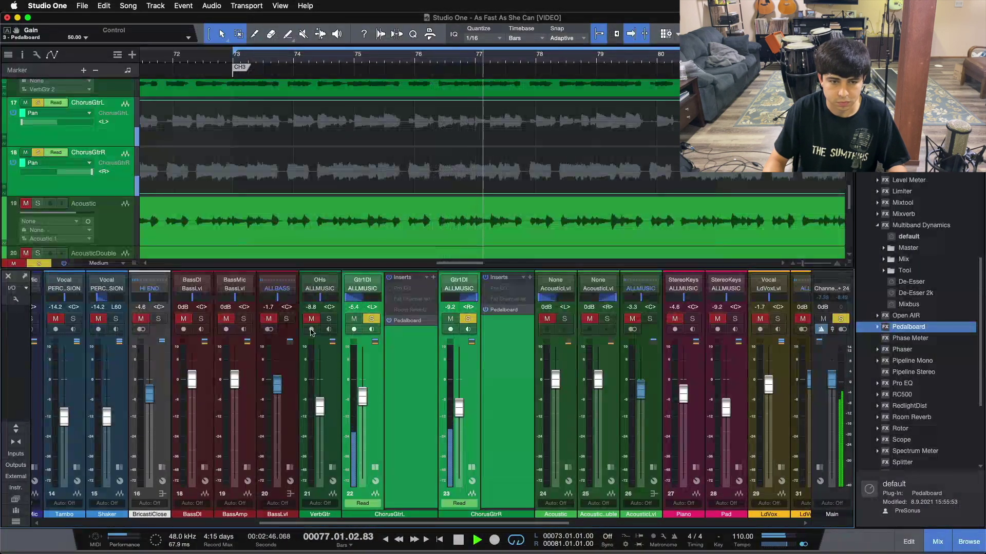
- Add the acoustic guitars and basses to the solo, and compare the chorus guitars with inserts bypassed and active
click(564, 319)
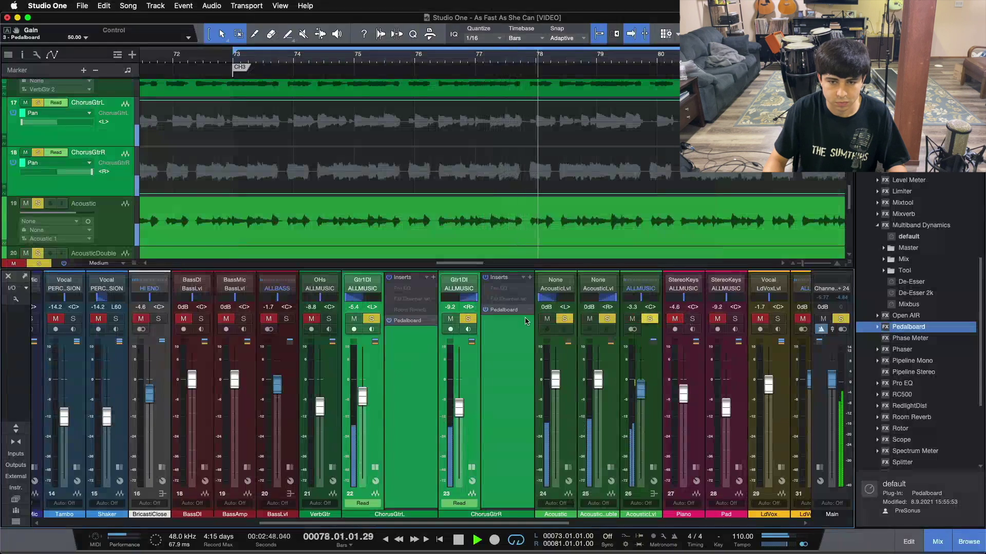
click(389, 278)
click(287, 320)
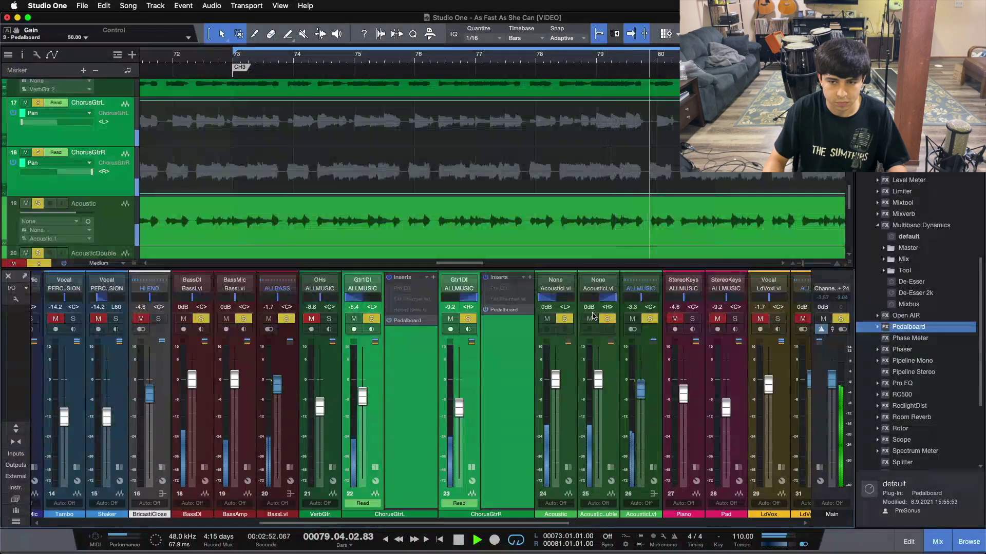
click(389, 280)
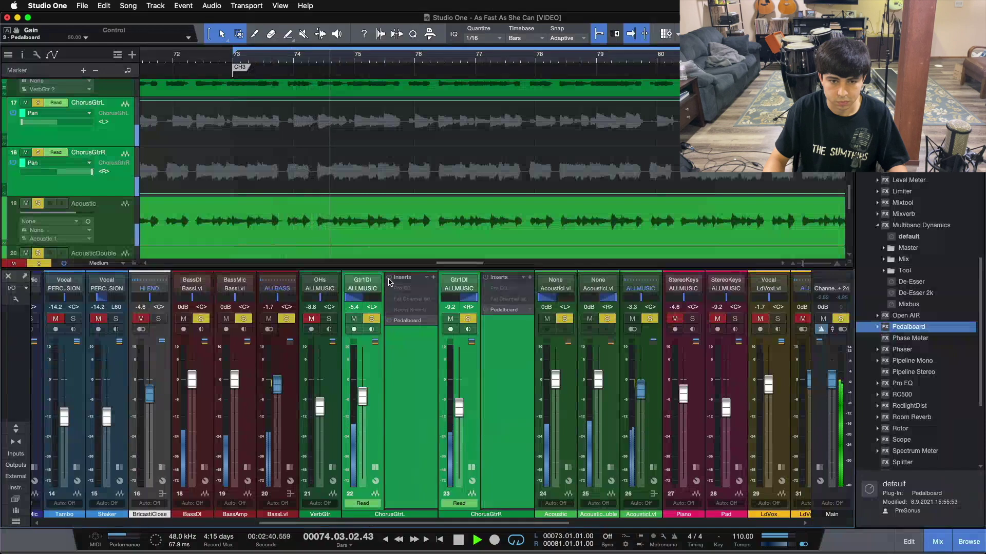
click(389, 279)
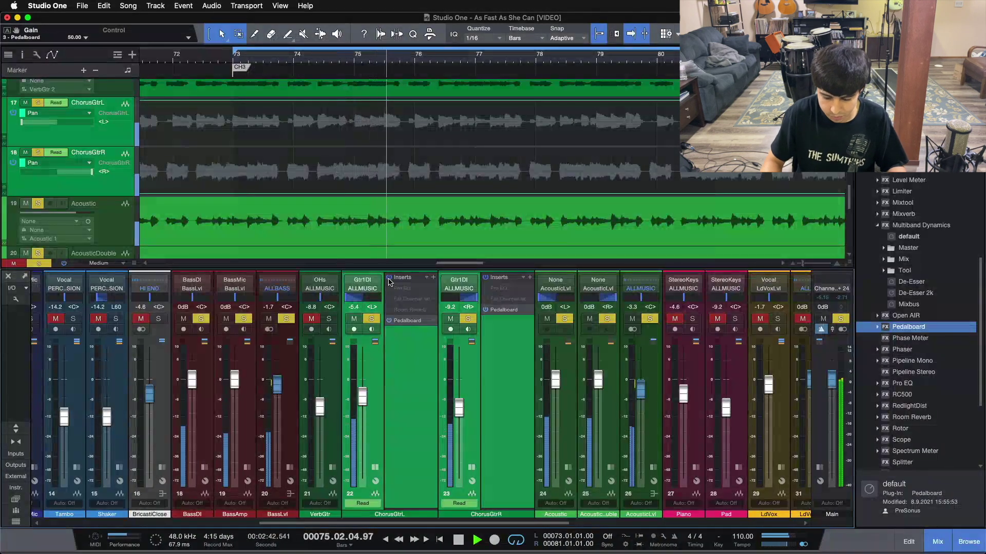
- Stop playback, select only ChorusGtrL, and clear all solos so every channel is heard
key(space)
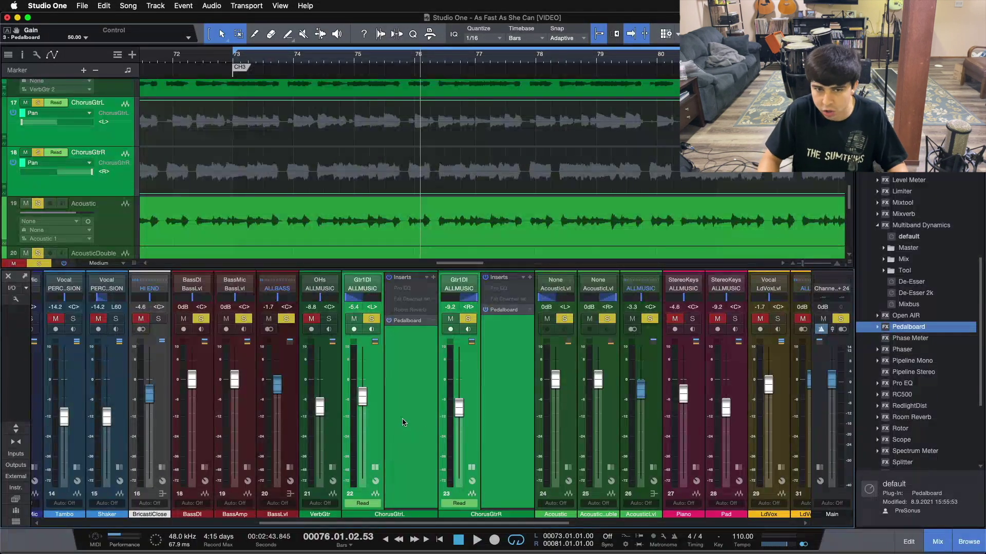
click(403, 422)
key(shift+s)
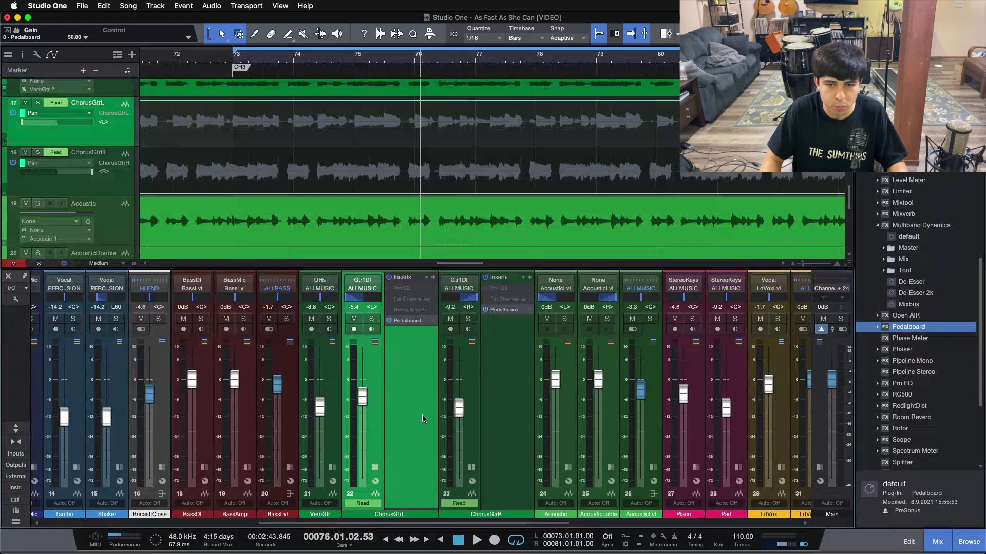
- Play the full mix from bar 73 and toggle the inserts of ChorusGtrL and ChorusGtrR together to compare them
key(space)
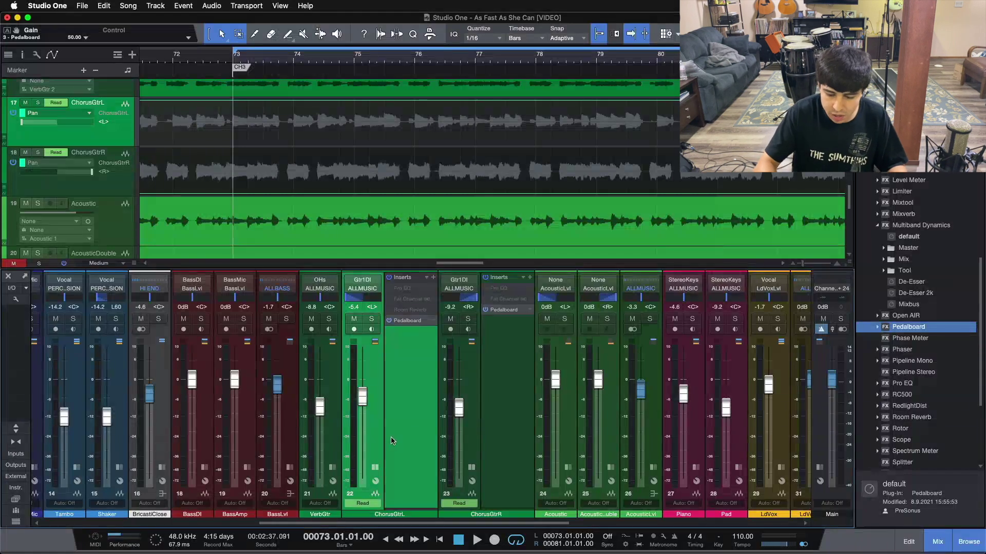
key(space)
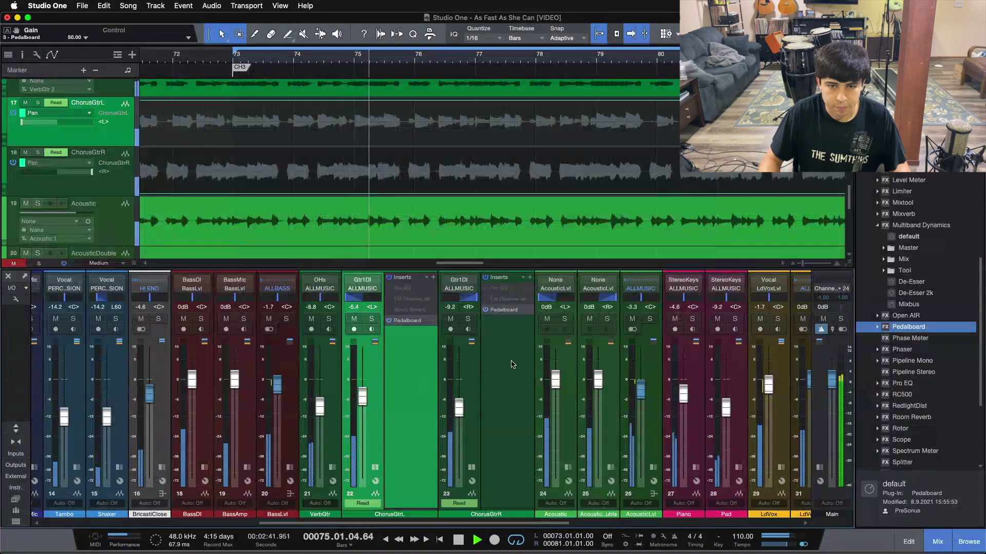
shift+click(485, 280)
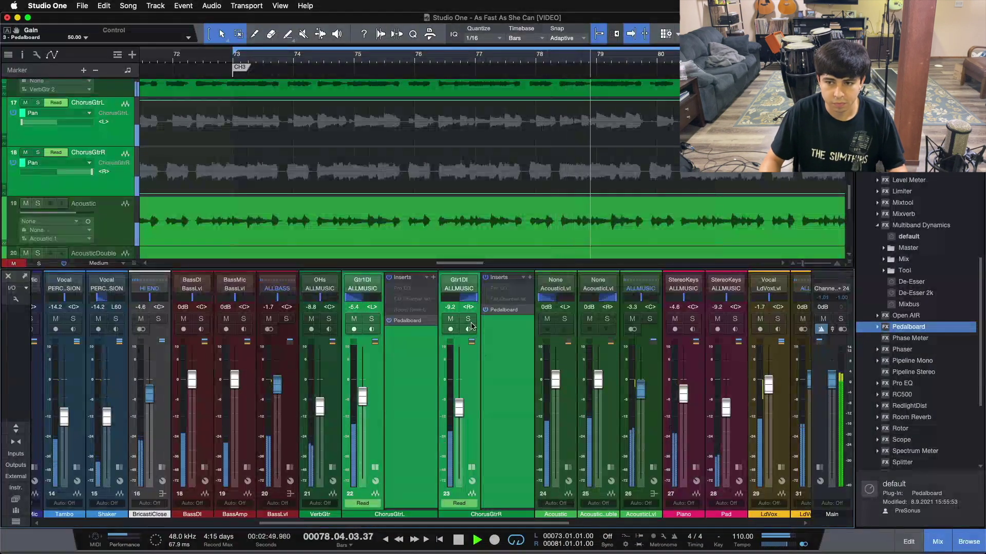
click(485, 278)
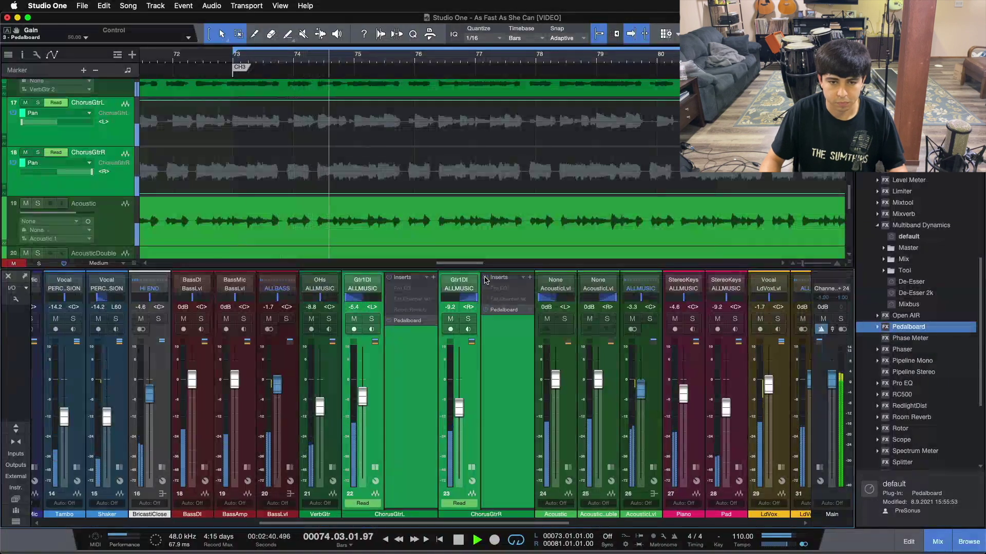
- Solo both chorus guitars, bypass and reactivate their inserts during playback, and unsolo them
click(469, 320)
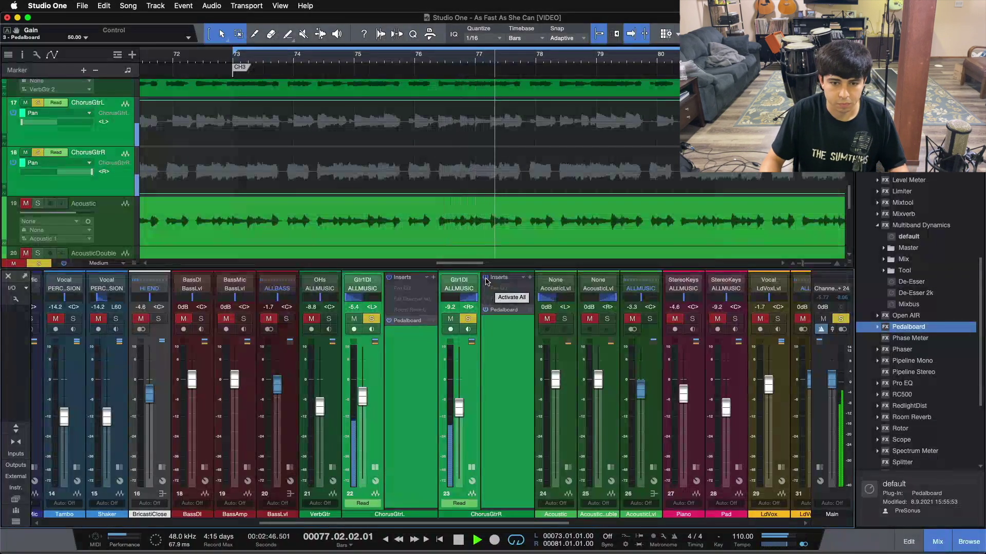
click(485, 281)
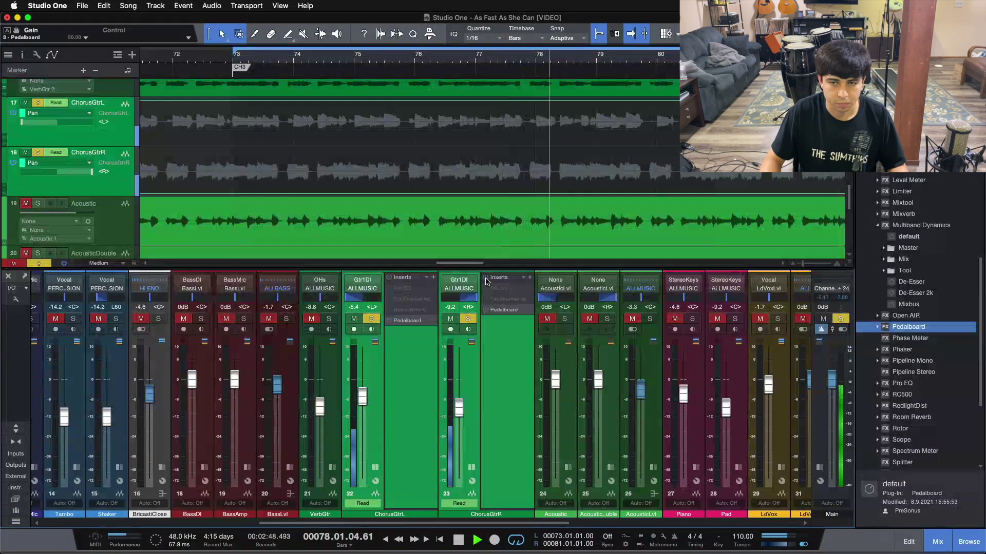
click(486, 281)
key(s)
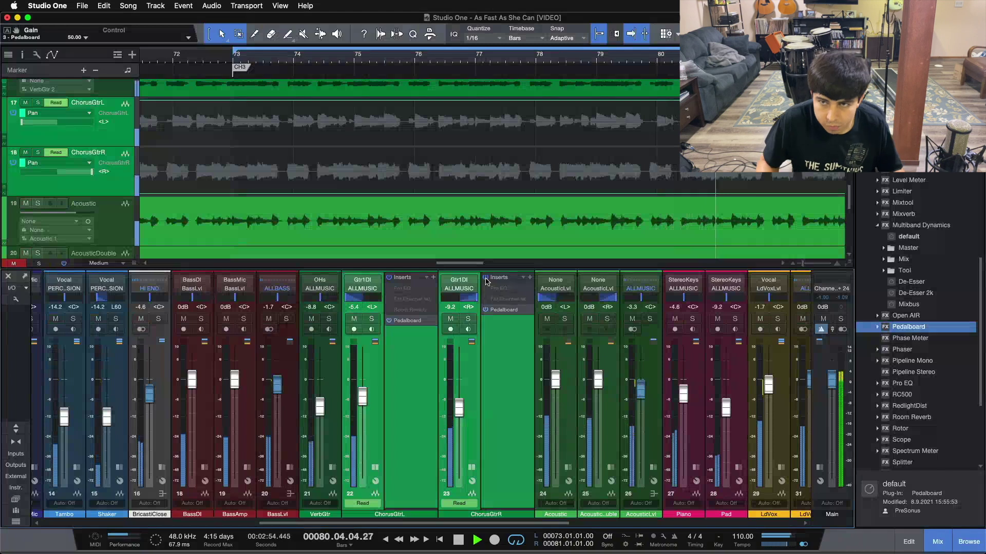
- Bypass and reactivate both chorus guitars' inserts once more within the full mix, and stop playback
click(486, 280)
click(485, 279)
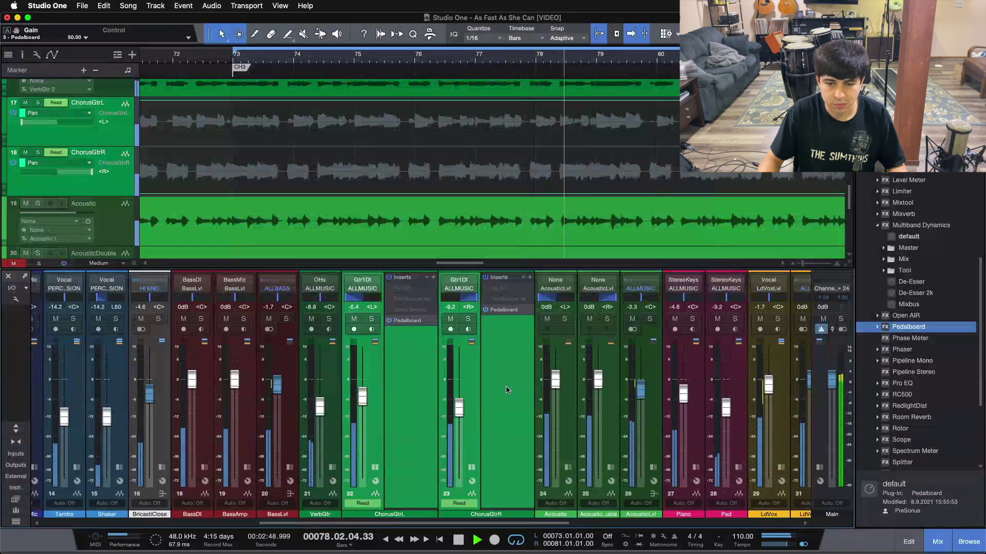
key(space)
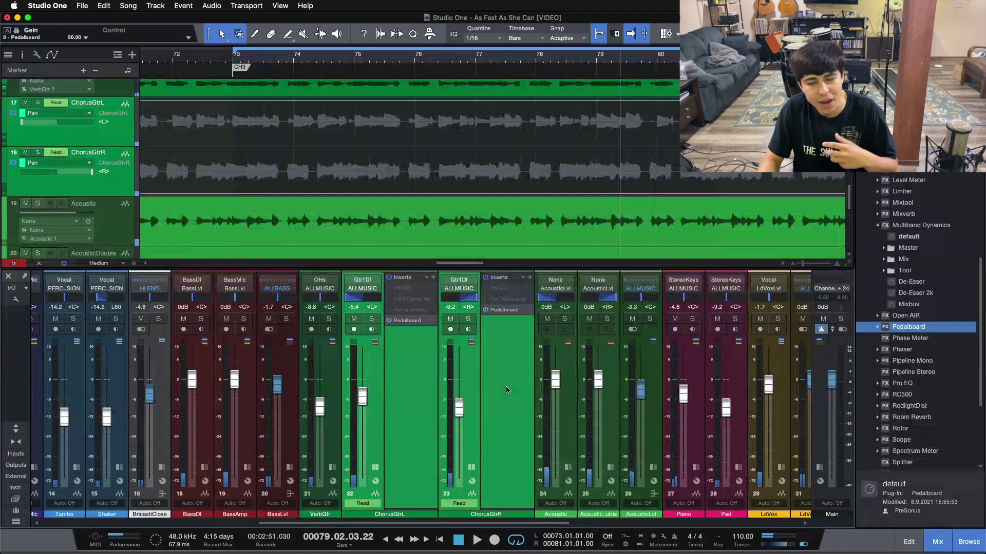
- Select only ChorusGtrR, open its Pedalboard, and examine the Delay pedal's settings
click(506, 328)
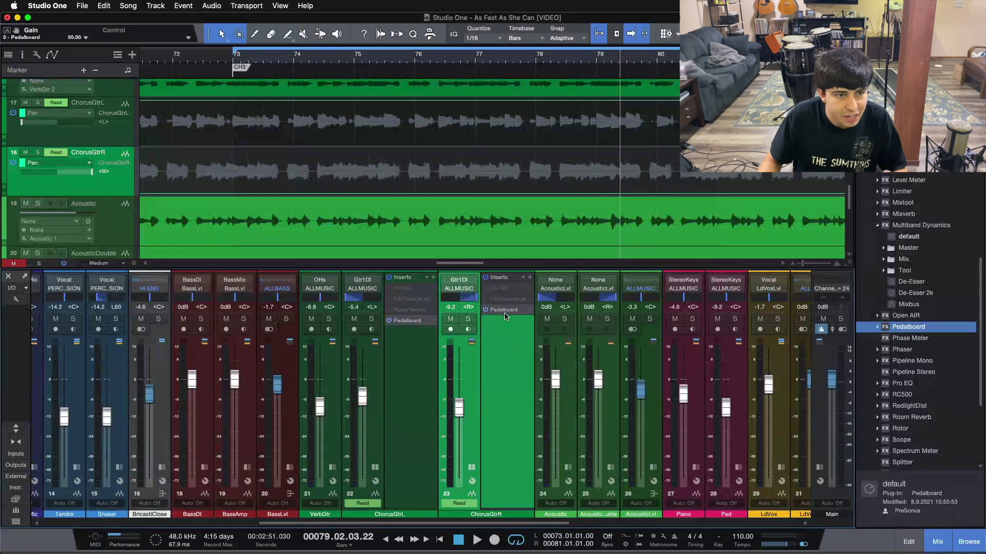
click(503, 310)
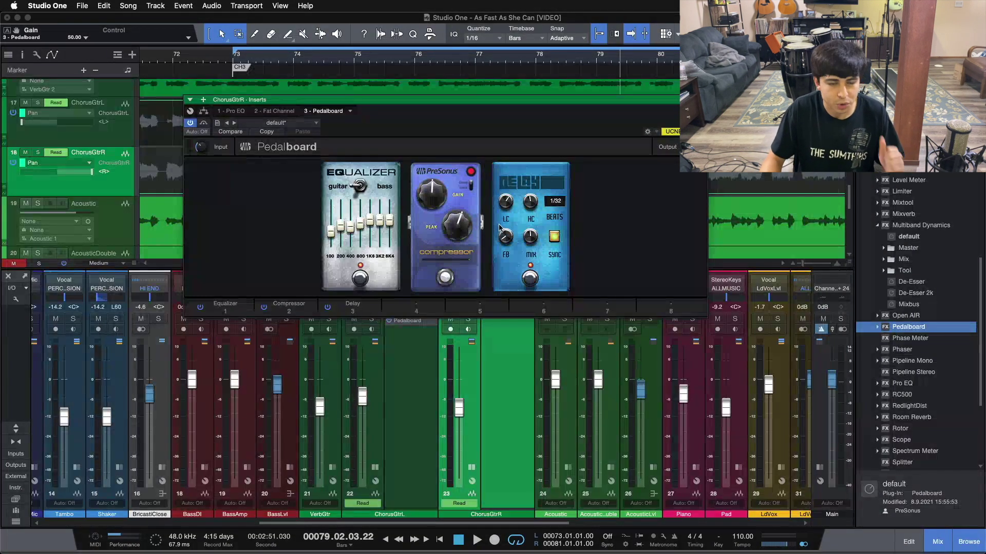
mouse_move(500, 228)
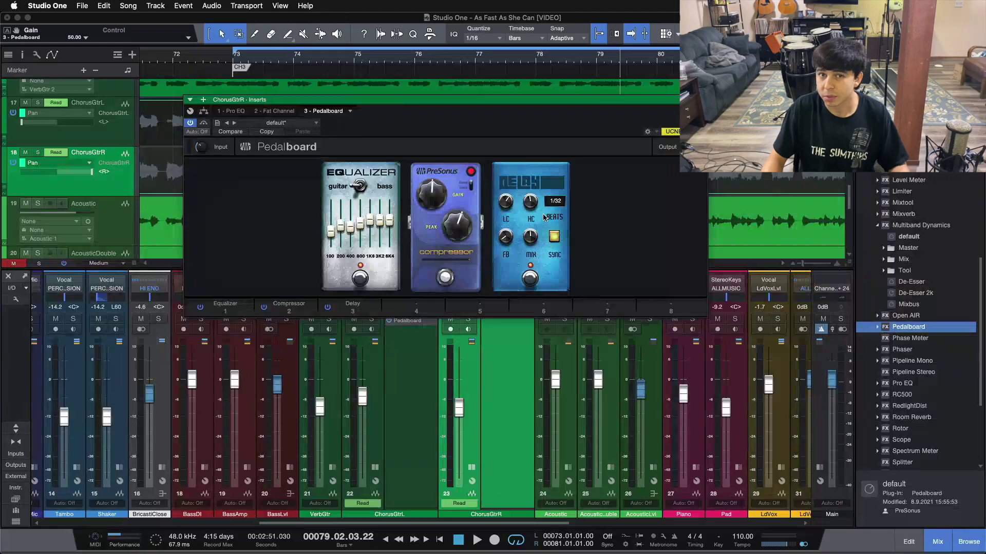